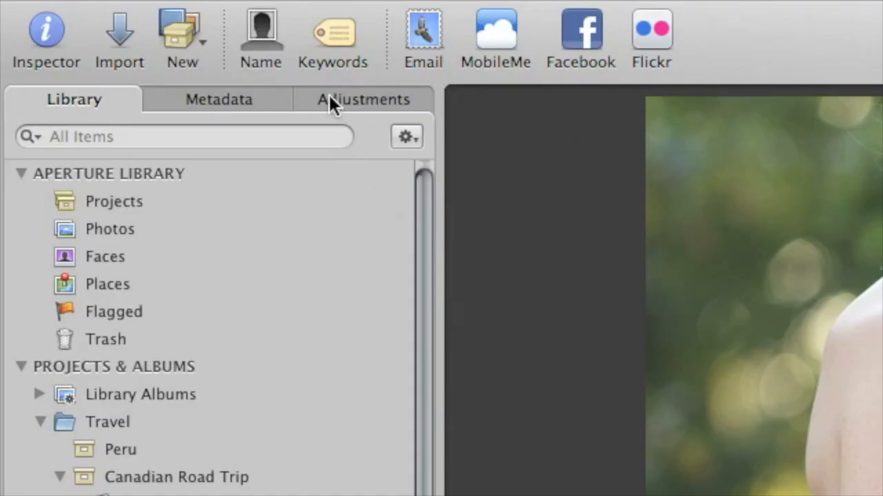
Show the adjustments for the bride photo and raise the Recovery value in its Exposure adjustment.
{"action": "left_click", "coordinate": [329, 102]}
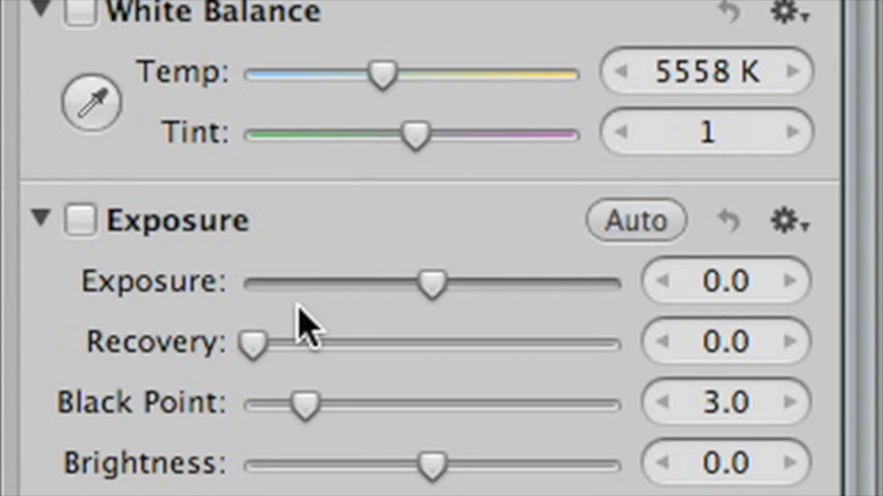
{"action": "left_click_drag", "start_coordinate": [266, 350], "coordinate": [329, 349]}
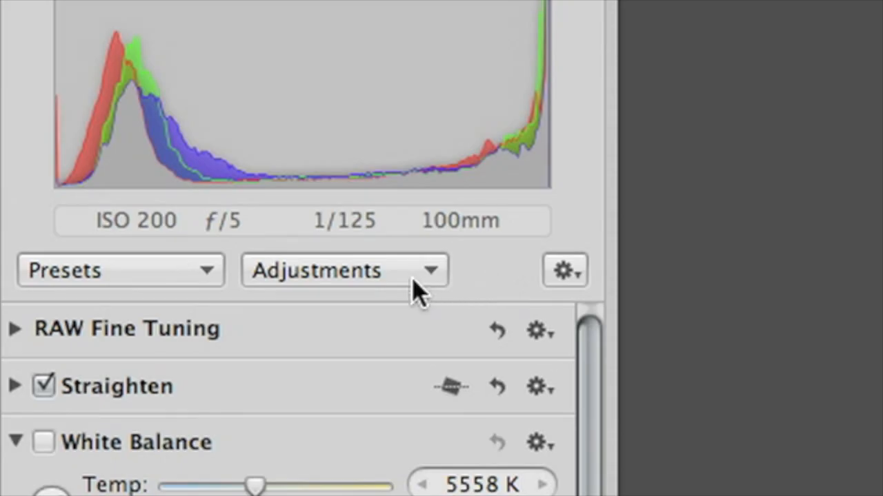
Add a Curves adjustment to the groomsmen photo, set its range to Extended, and move the curve's white point slightly toward the highlights.
{"action": "left_click", "coordinate": [123, 127]}
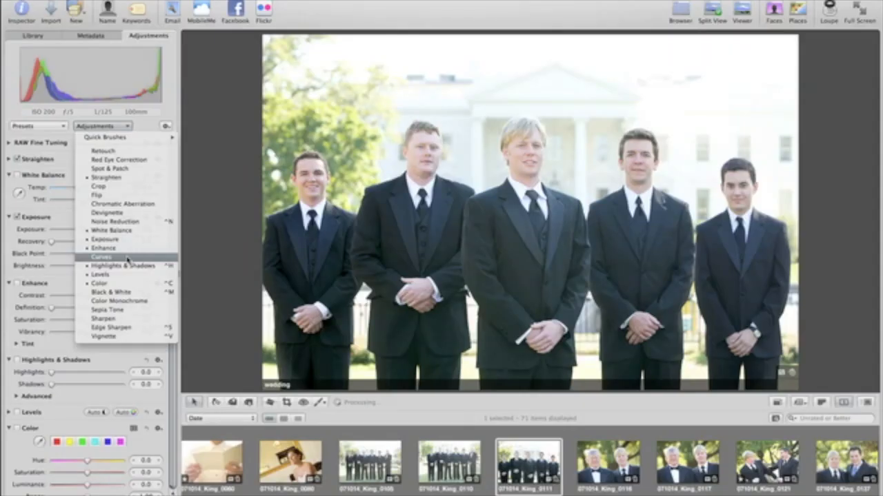
{"action": "left_click", "coordinate": [127, 258]}
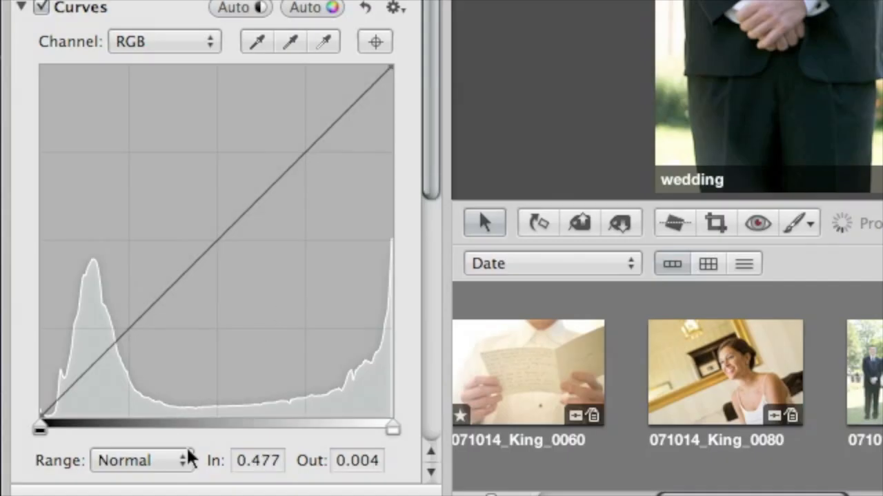
{"action": "left_click", "coordinate": [75, 494]}
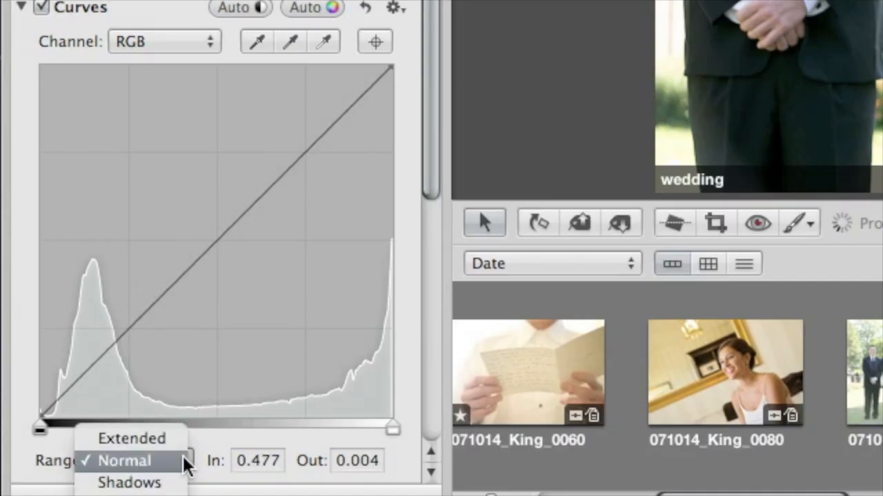
{"action": "left_click", "coordinate": [183, 441]}
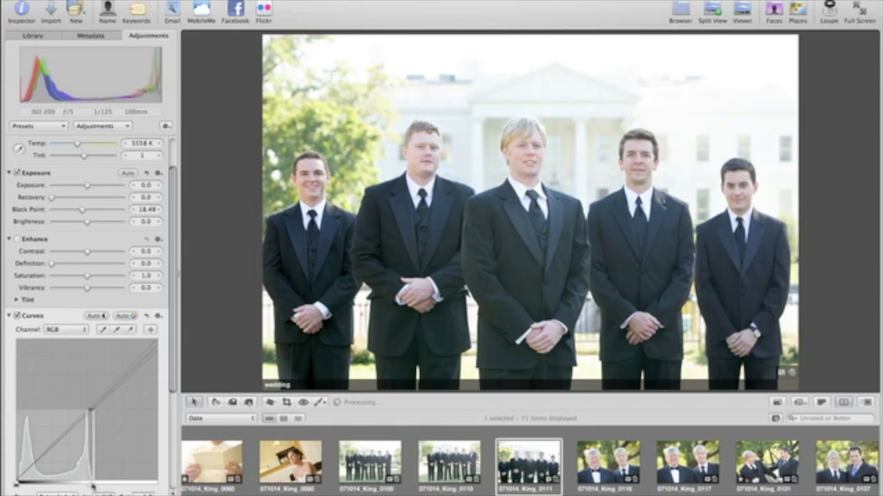
{"action": "left_click_drag", "start_coordinate": [92, 486], "coordinate": [97, 487]}
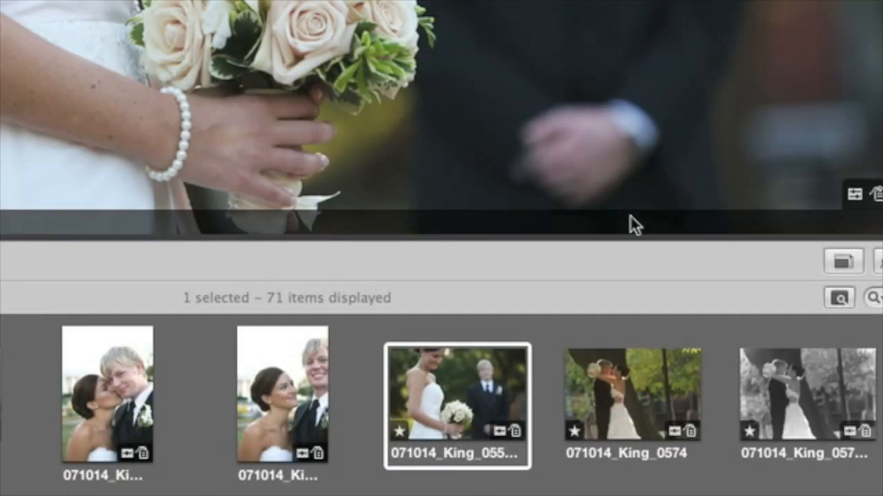
Find and select ceremony photo 071014_King_0346, then lower its Exposure to about -0.75 while previewing clipped highlights.
{"action": "scroll", "coordinate": [724, 492], "scroll_direction": "left", "scroll_amount": 15}
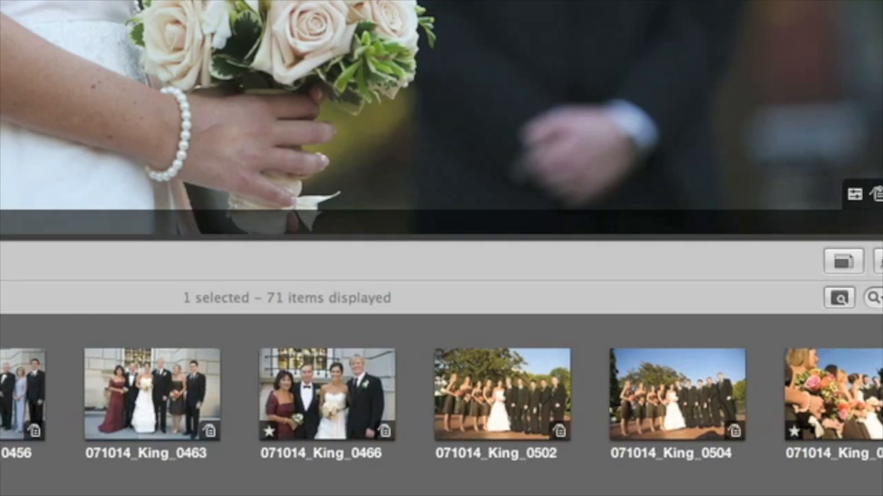
{"action": "scroll", "coordinate": [441, 405], "scroll_direction": "left", "scroll_amount": 8}
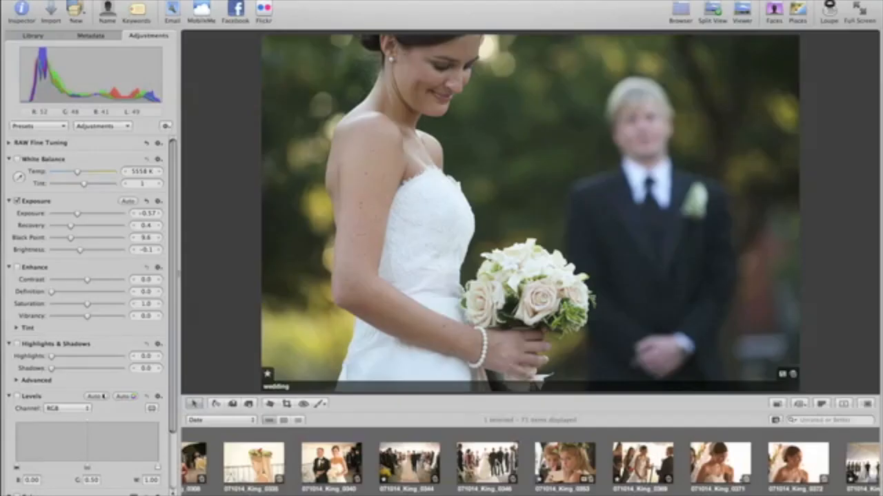
{"action": "left_click", "coordinate": [209, 387]}
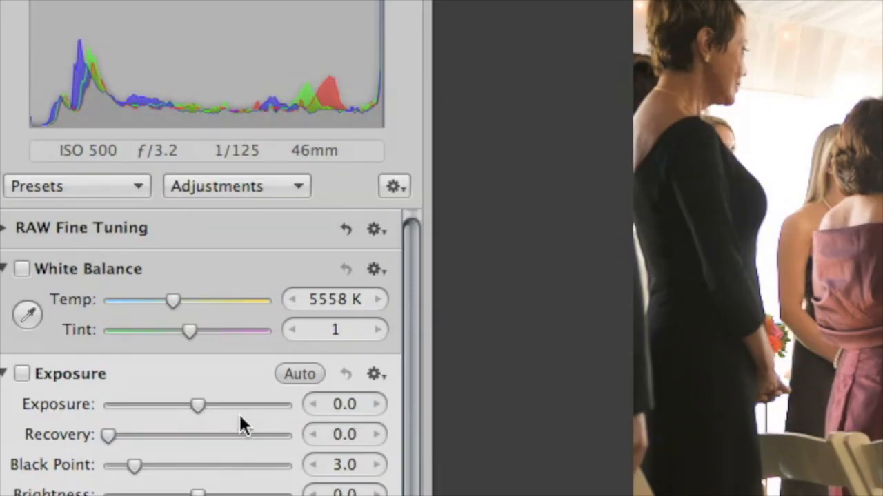
{"action": "left_click_drag", "start_coordinate": [198, 406], "coordinate": [166, 411]}
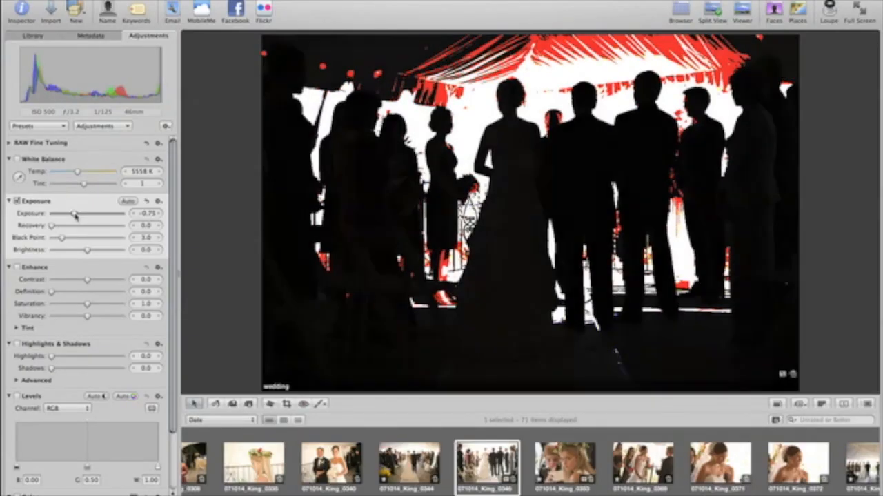
{"action": "left_click_drag", "start_coordinate": [75, 215], "coordinate": [102, 232]}
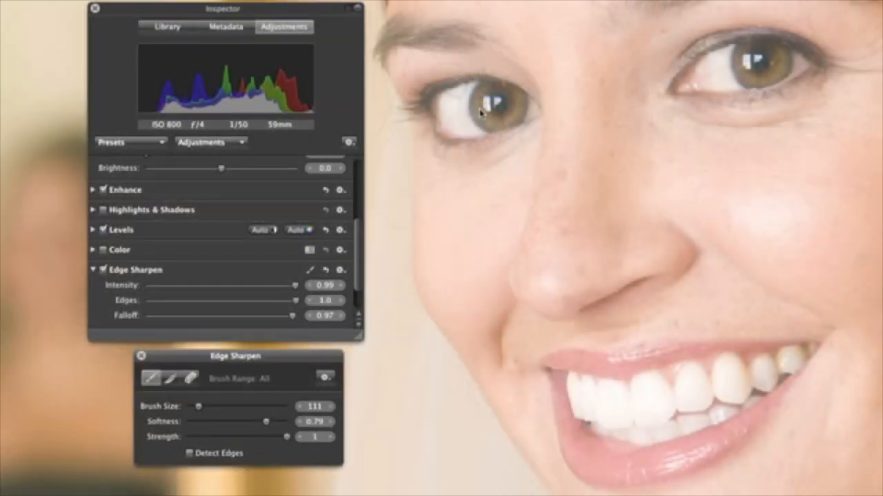
Brush Edge Sharpen over the woman's eyes and teeth using brush size 111, softness 0.79 and strength 1.
{"action": "mouse_move", "coordinate": [478, 126]}
{"action": "left_mouse_down"}
{"action": "mouse_move", "coordinate": [453, 103]}
{"action": "mouse_move", "coordinate": [443, 112]}
{"action": "mouse_move", "coordinate": [453, 132]}
{"action": "mouse_move", "coordinate": [502, 135]}
{"action": "mouse_move", "coordinate": [505, 107]}
{"action": "left_mouse_up"}
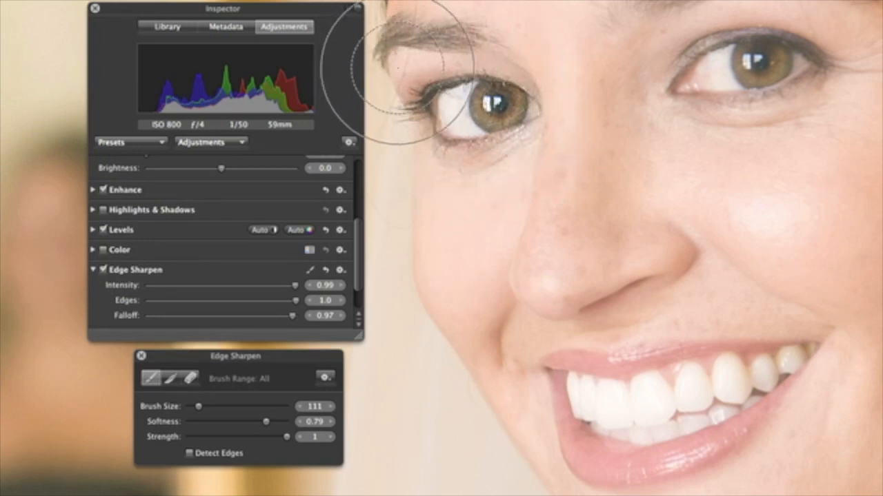
{"action": "mouse_move", "coordinate": [690, 82]}
{"action": "left_mouse_down"}
{"action": "mouse_move", "coordinate": [797, 74]}
{"action": "mouse_move", "coordinate": [841, 36]}
{"action": "left_mouse_up"}
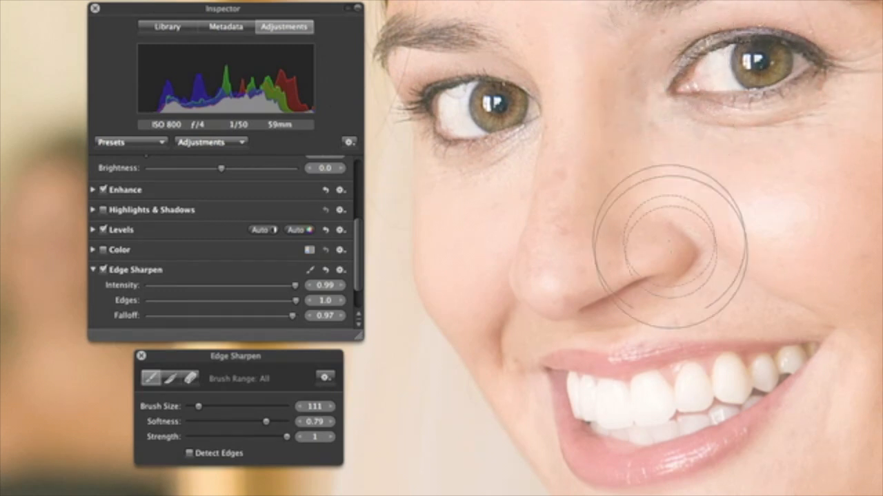
{"action": "mouse_move", "coordinate": [728, 375]}
{"action": "left_mouse_down"}
{"action": "mouse_move", "coordinate": [759, 374]}
{"action": "mouse_move", "coordinate": [650, 384]}
{"action": "left_mouse_up"}
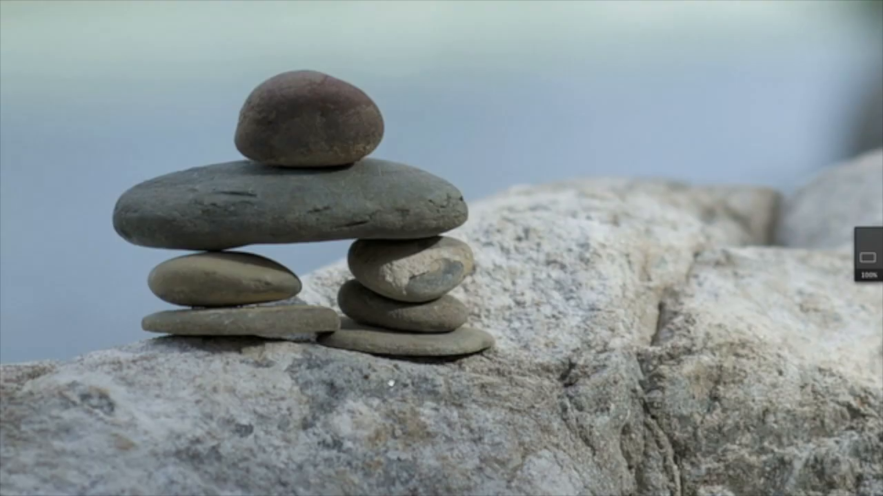
Add Edge Sharpen to the stacked-stones photo with Intensity 1.0, Edges 0.7 and Falloff 0.5, and compare the photo with and without it.
{"action": "key", "text": "h"}
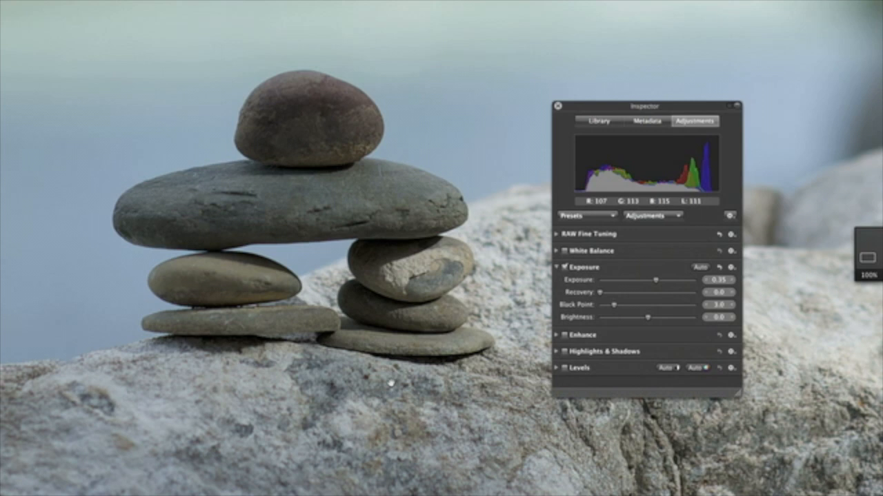
{"action": "left_click", "coordinate": [659, 219]}
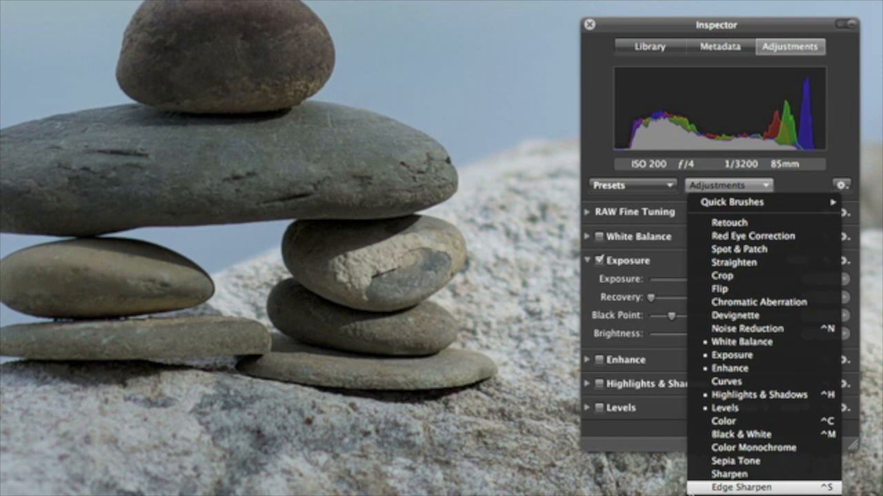
{"action": "left_click", "coordinate": [232, 319]}
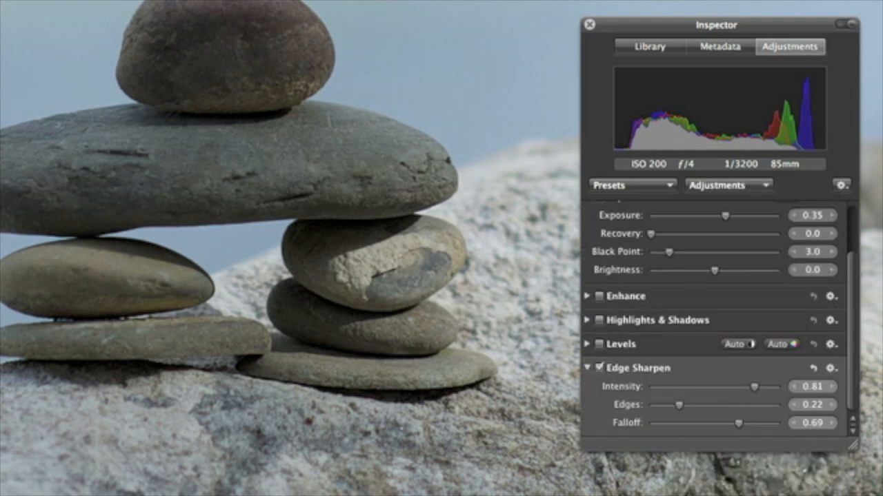
{"action": "left_click_drag", "start_coordinate": [755, 387], "coordinate": [780, 388]}
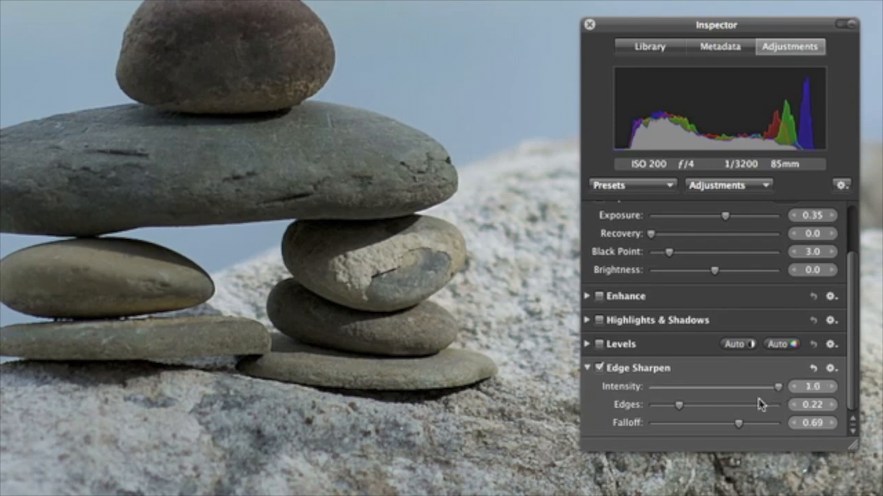
{"action": "left_click_drag", "start_coordinate": [679, 407], "coordinate": [718, 428]}
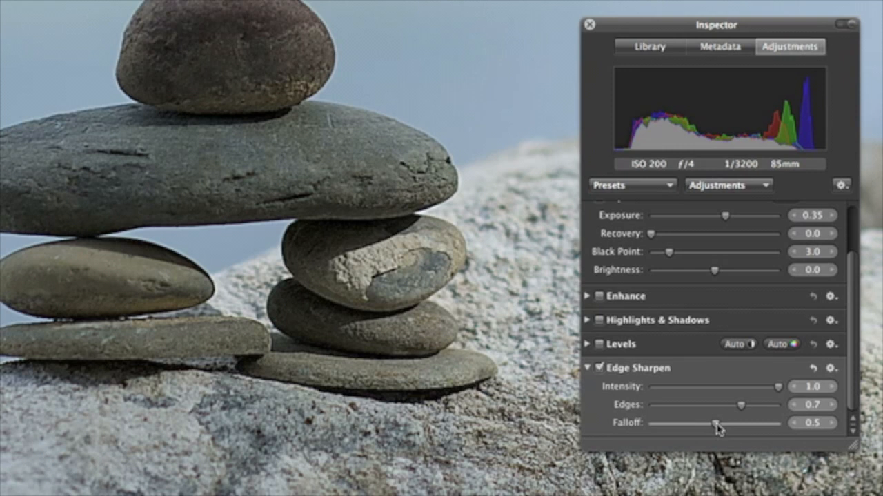
{"action": "left_click", "coordinate": [600, 370]}
{"action": "left_click", "coordinate": [599, 369]}
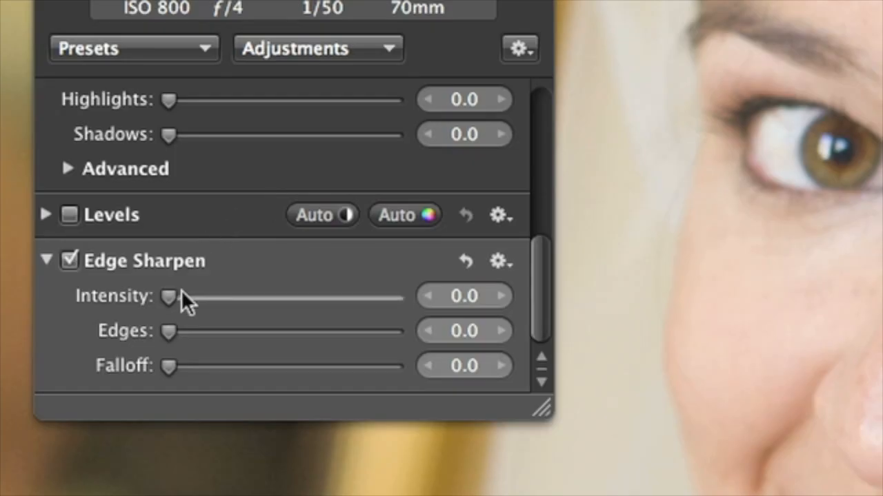
Set the portrait's Edge Sharpen to Intensity 0.97, Edges 1.0 and Falloff 1.0.
{"action": "left_click_drag", "start_coordinate": [144, 290], "coordinate": [262, 290]}
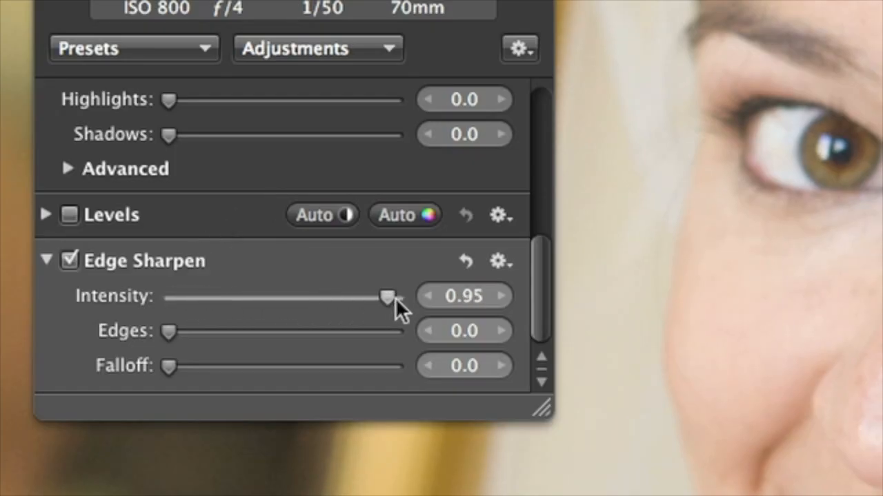
{"action": "left_click_drag", "start_coordinate": [390, 298], "coordinate": [399, 298]}
{"action": "left_click_drag", "start_coordinate": [189, 329], "coordinate": [405, 334]}
{"action": "left_click_drag", "start_coordinate": [184, 360], "coordinate": [406, 361]}
Brush the Edge Sharpen adjustment in over the woman's eye and teeth only.
{"action": "left_click", "coordinate": [499, 261]}
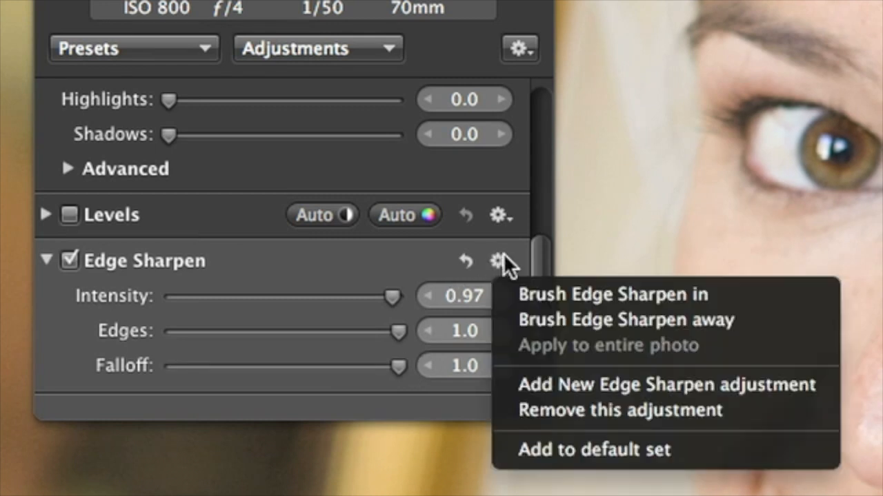
{"action": "left_click", "coordinate": [714, 295]}
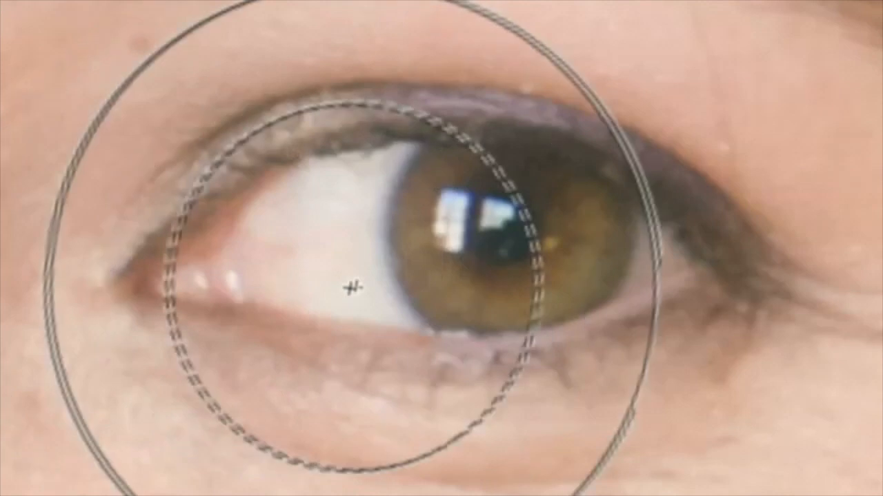
{"action": "mouse_move", "coordinate": [351, 288]}
{"action": "left_mouse_down"}
{"action": "mouse_move", "coordinate": [418, 268]}
{"action": "mouse_move", "coordinate": [650, 299]}
{"action": "mouse_move", "coordinate": [701, 289]}
{"action": "left_mouse_up"}
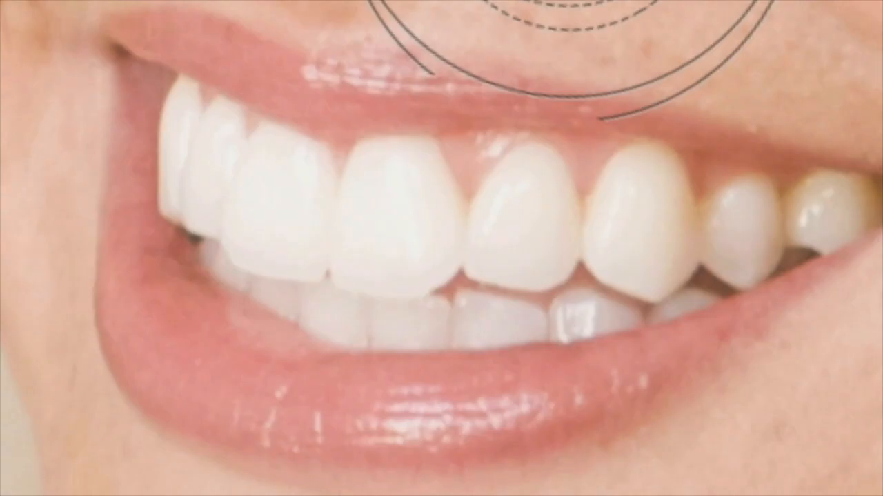
{"action": "mouse_move", "coordinate": [678, 227]}
{"action": "left_mouse_down"}
{"action": "mouse_move", "coordinate": [530, 205]}
{"action": "mouse_move", "coordinate": [202, 130]}
{"action": "mouse_move", "coordinate": [229, 244]}
{"action": "mouse_move", "coordinate": [226, 309]}
{"action": "mouse_move", "coordinate": [244, 364]}
{"action": "mouse_move", "coordinate": [404, 372]}
{"action": "mouse_move", "coordinate": [512, 319]}
{"action": "mouse_move", "coordinate": [606, 255]}
{"action": "mouse_move", "coordinate": [737, 245]}
{"action": "left_mouse_up"}
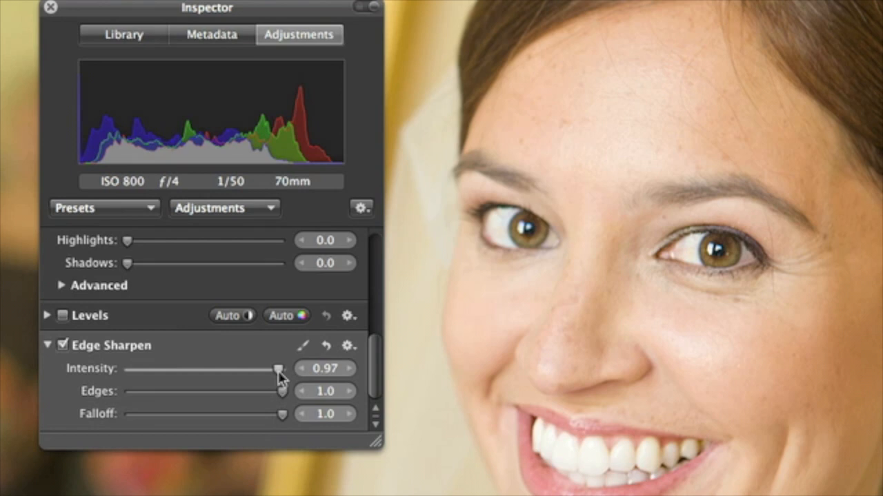
Refine the brushed Edge Sharpen to Intensity 1.0, Edges 0.8 and Falloff 0.6, and switch it off for comparison.
{"action": "left_click_drag", "start_coordinate": [278, 371], "coordinate": [222, 422]}
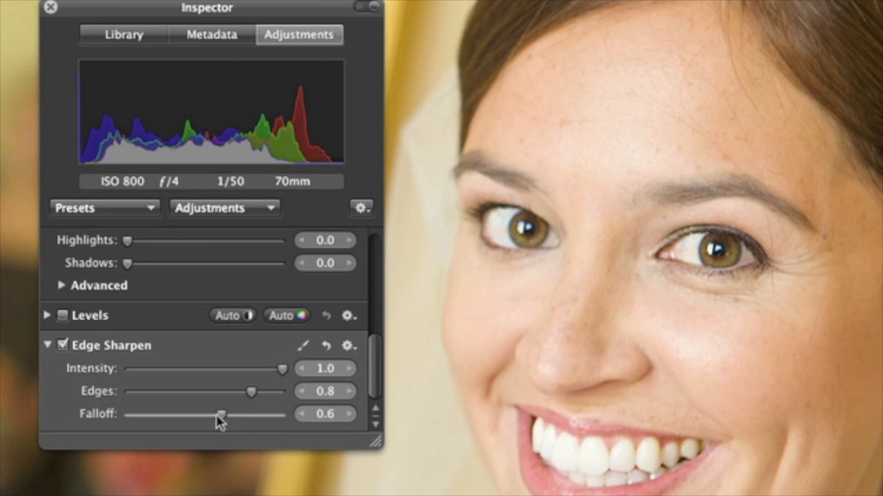
{"action": "left_click", "coordinate": [63, 345]}
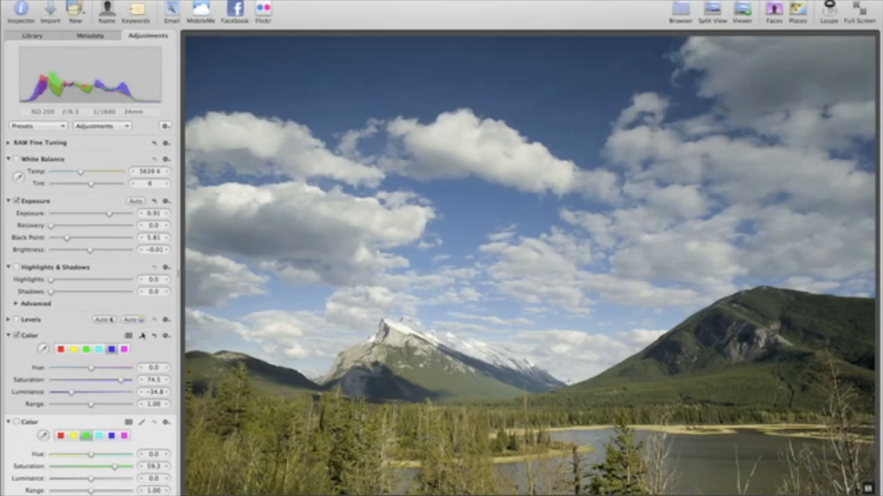
Brush the blue Color adjustment across the sky of the mountain landscape.
{"action": "left_click", "coordinate": [142, 336]}
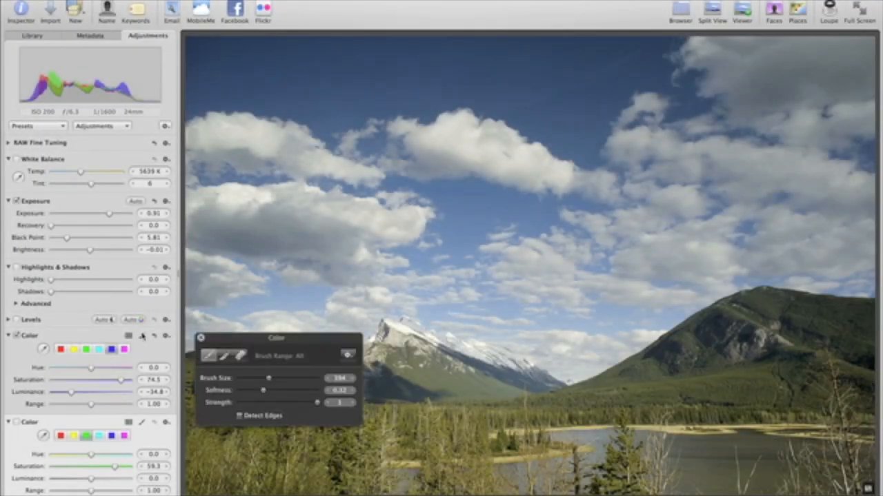
{"action": "mouse_move", "coordinate": [236, 88]}
{"action": "left_mouse_down"}
{"action": "mouse_move", "coordinate": [598, 68]}
{"action": "mouse_move", "coordinate": [694, 77]}
{"action": "mouse_move", "coordinate": [843, 121]}
{"action": "mouse_move", "coordinate": [839, 222]}
{"action": "mouse_move", "coordinate": [721, 226]}
{"action": "mouse_move", "coordinate": [563, 153]}
{"action": "mouse_move", "coordinate": [339, 166]}
{"action": "mouse_move", "coordinate": [238, 198]}
{"action": "mouse_move", "coordinate": [226, 251]}
{"action": "mouse_move", "coordinate": [339, 267]}
{"action": "mouse_move", "coordinate": [496, 233]}
{"action": "mouse_move", "coordinate": [636, 247]}
{"action": "mouse_move", "coordinate": [697, 266]}
{"action": "mouse_move", "coordinate": [500, 309]}
{"action": "left_mouse_up"}
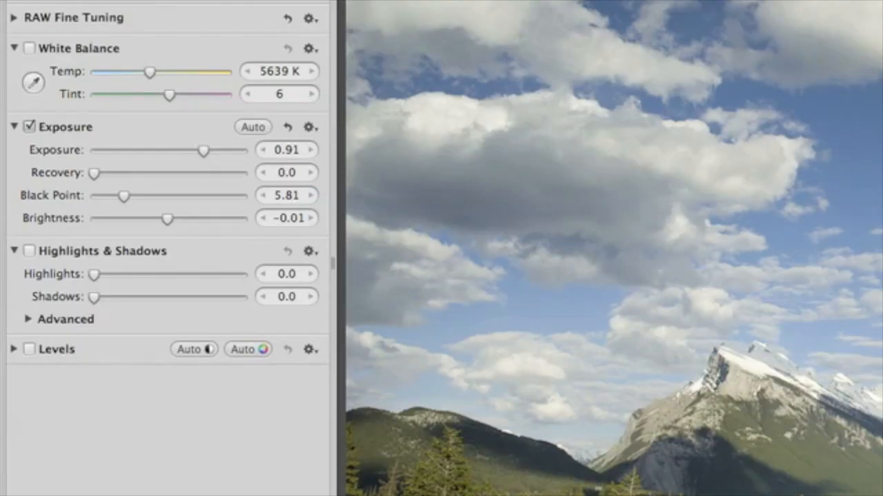
Add a Color adjustment to the mountain landscape and set its blue range to Saturation 73.1 and Luminance -34.8.
{"action": "left_click", "coordinate": [102, 125]}
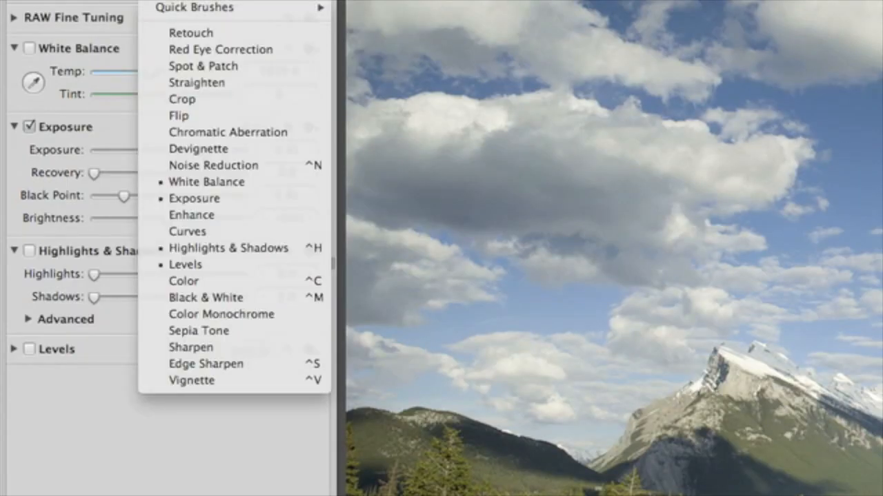
{"action": "left_click", "coordinate": [237, 281]}
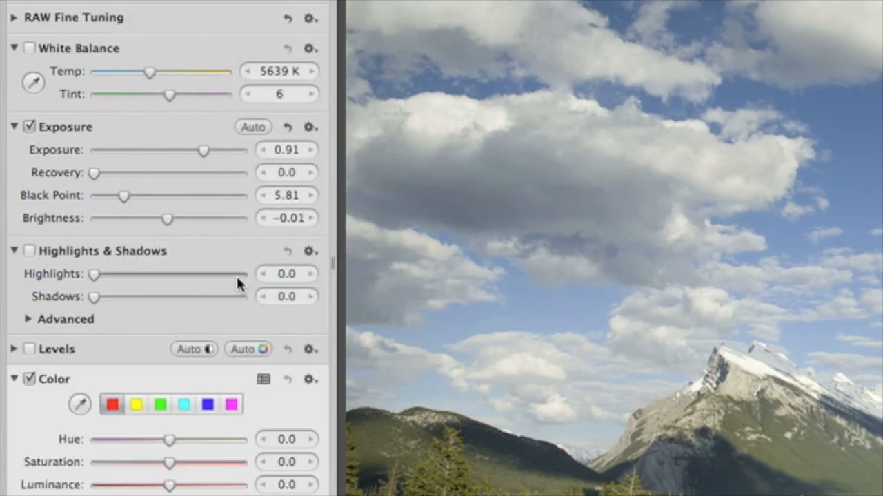
{"action": "left_click", "coordinate": [207, 405]}
{"action": "left_click_drag", "start_coordinate": [170, 462], "coordinate": [225, 465]}
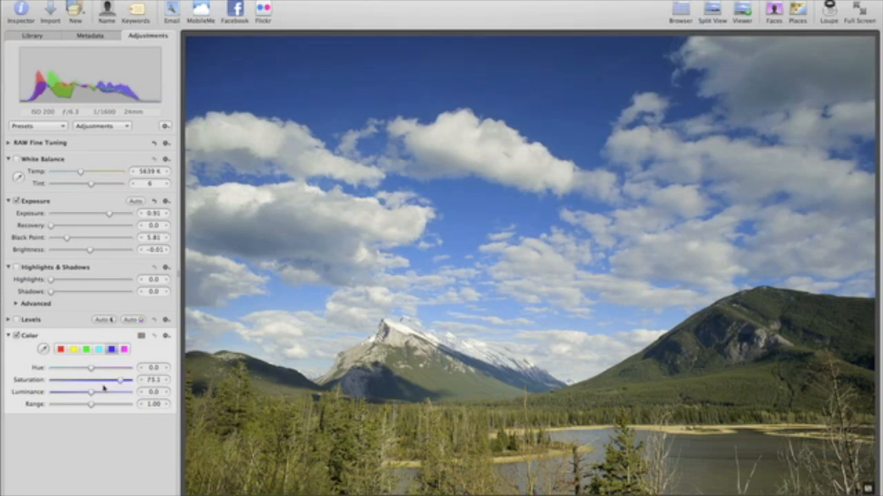
{"action": "left_click_drag", "start_coordinate": [91, 392], "coordinate": [71, 393]}
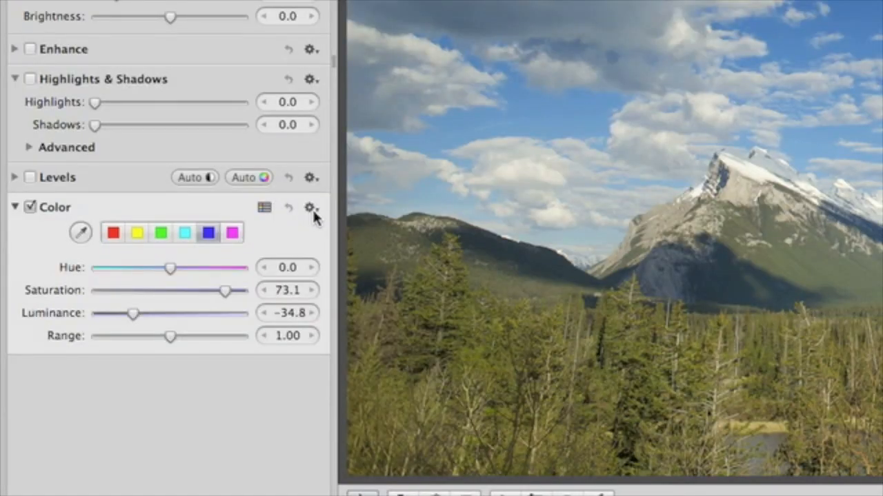
Brush the blue Color adjustment in across the sky with Brush Size 602 and Softness 0.69.
{"action": "left_click", "coordinate": [165, 336]}
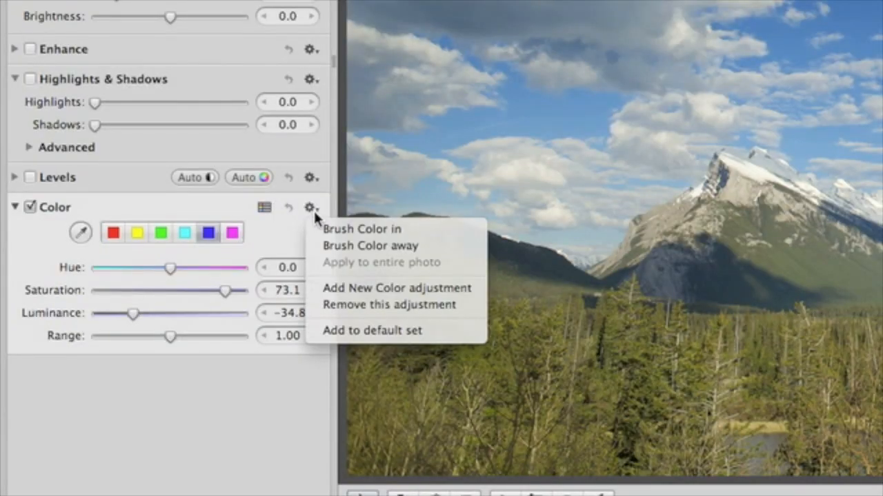
{"action": "left_click", "coordinate": [409, 230]}
{"action": "left_click_drag", "start_coordinate": [467, 371], "coordinate": [527, 371]}
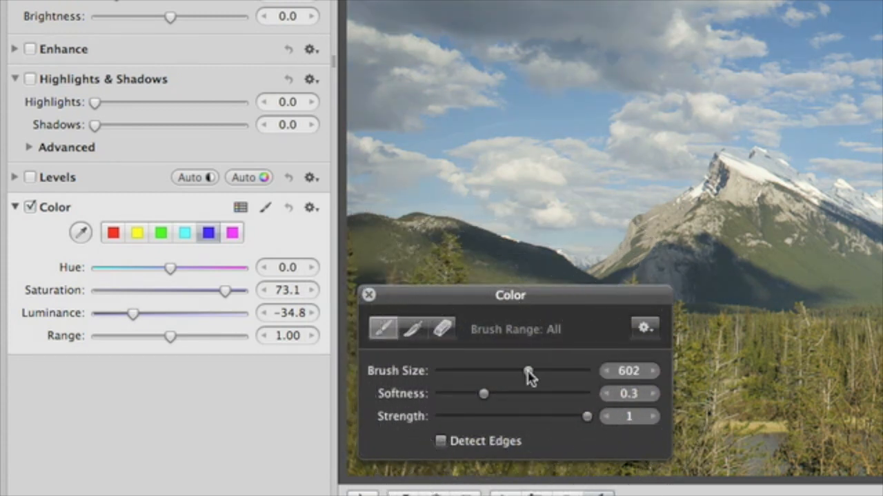
{"action": "left_click_drag", "start_coordinate": [483, 393], "coordinate": [544, 395]}
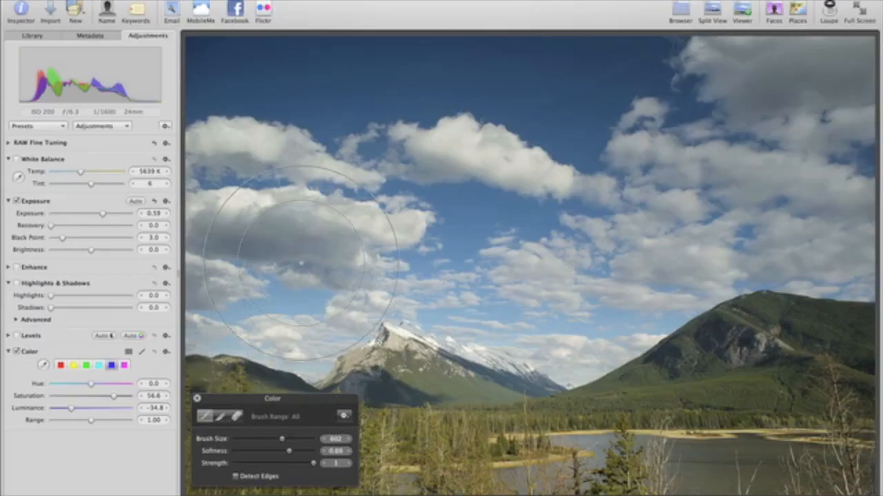
{"action": "mouse_move", "coordinate": [246, 95]}
{"action": "left_mouse_down"}
{"action": "mouse_move", "coordinate": [782, 95]}
{"action": "mouse_move", "coordinate": [786, 110]}
{"action": "mouse_move", "coordinate": [678, 202]}
{"action": "mouse_move", "coordinate": [508, 204]}
{"action": "mouse_move", "coordinate": [325, 189]}
{"action": "mouse_move", "coordinate": [247, 248]}
{"action": "mouse_move", "coordinate": [689, 290]}
{"action": "mouse_move", "coordinate": [766, 210]}
{"action": "mouse_move", "coordinate": [755, 255]}
{"action": "left_mouse_up"}
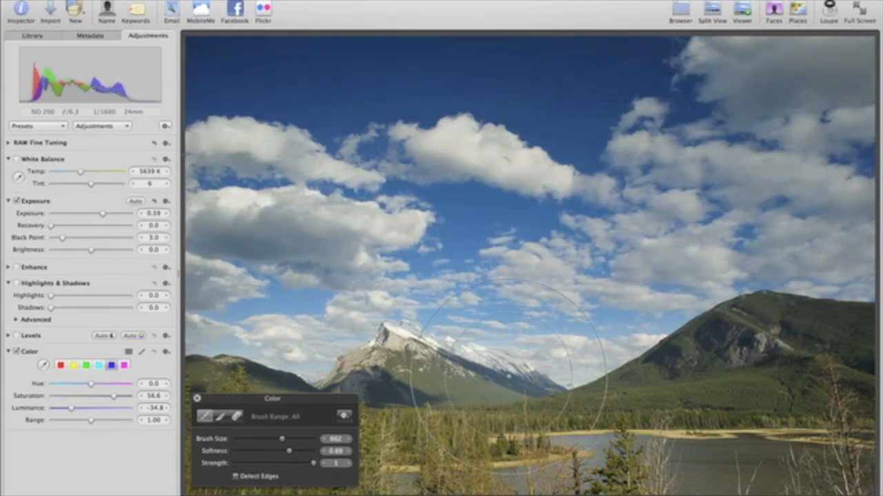
Show the brushed area as a color overlay and paint the remaining sky along the mountains with Detect Edges on and Brush Size 200.
{"action": "left_click", "coordinate": [343, 416]}
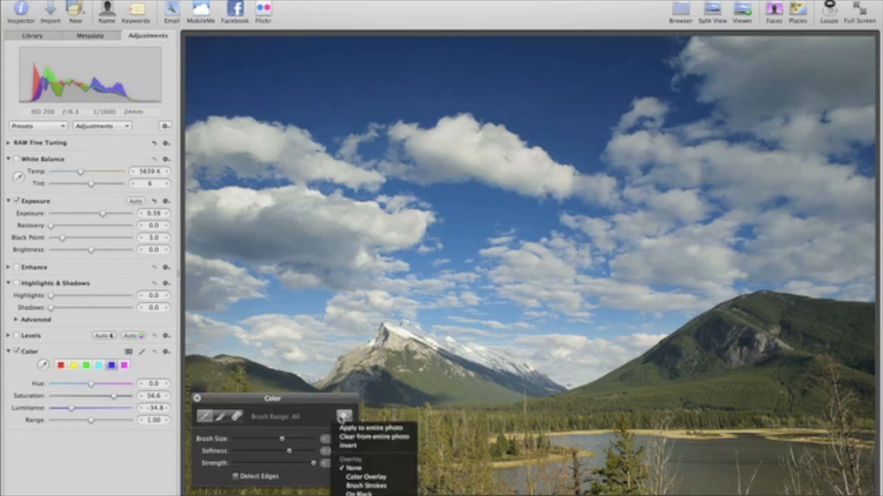
{"action": "left_click", "coordinate": [338, 478]}
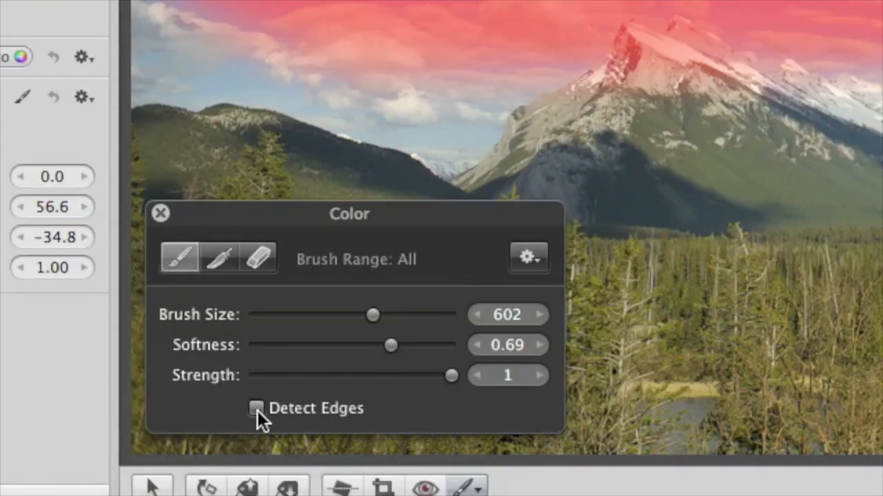
{"action": "left_click", "coordinate": [256, 409]}
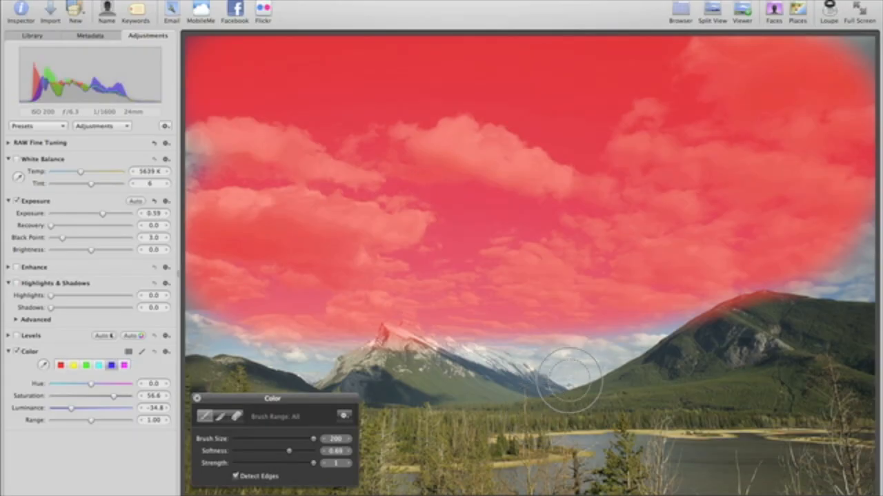
{"action": "mouse_move", "coordinate": [545, 383]}
{"action": "left_mouse_down"}
{"action": "mouse_move", "coordinate": [735, 286]}
{"action": "mouse_move", "coordinate": [845, 281]}
{"action": "mouse_move", "coordinate": [860, 261]}
{"action": "mouse_move", "coordinate": [858, 226]}
{"action": "mouse_move", "coordinate": [776, 270]}
{"action": "mouse_move", "coordinate": [547, 346]}
{"action": "mouse_move", "coordinate": [394, 310]}
{"action": "mouse_move", "coordinate": [310, 358]}
{"action": "mouse_move", "coordinate": [282, 362]}
{"action": "mouse_move", "coordinate": [201, 334]}
{"action": "mouse_move", "coordinate": [281, 338]}
{"action": "left_mouse_up"}
Erase the brushed Color adjustment from the snowy central peak and the large dark mountain, and close the brush settings.
{"action": "left_click", "coordinate": [236, 417]}
{"action": "mouse_move", "coordinate": [393, 373]}
{"action": "left_mouse_down"}
{"action": "mouse_move", "coordinate": [404, 342]}
{"action": "mouse_move", "coordinate": [431, 355]}
{"action": "mouse_move", "coordinate": [386, 337]}
{"action": "mouse_move", "coordinate": [351, 367]}
{"action": "left_mouse_up"}
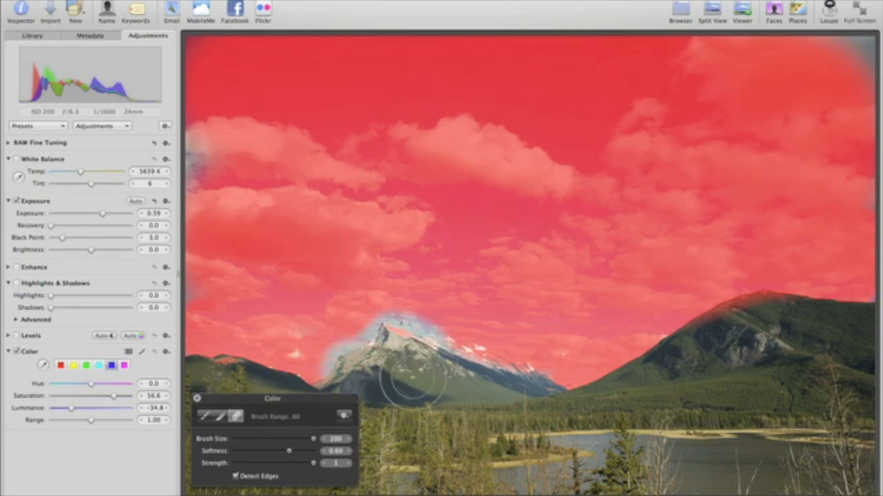
{"action": "mouse_move", "coordinate": [712, 335]}
{"action": "left_mouse_down"}
{"action": "mouse_move", "coordinate": [765, 316]}
{"action": "mouse_move", "coordinate": [781, 321]}
{"action": "left_mouse_up"}
{"action": "mouse_move", "coordinate": [508, 375]}
{"action": "left_mouse_down"}
{"action": "mouse_move", "coordinate": [482, 370]}
{"action": "mouse_move", "coordinate": [487, 362]}
{"action": "mouse_move", "coordinate": [517, 371]}
{"action": "mouse_move", "coordinate": [457, 366]}
{"action": "mouse_move", "coordinate": [458, 355]}
{"action": "mouse_move", "coordinate": [401, 334]}
{"action": "mouse_move", "coordinate": [410, 334]}
{"action": "mouse_move", "coordinate": [339, 378]}
{"action": "left_mouse_up"}
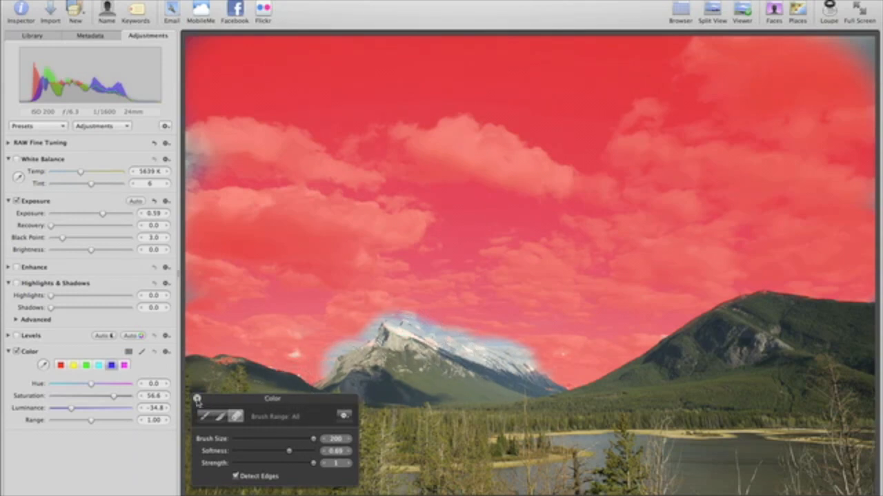
{"action": "left_click", "coordinate": [196, 399]}
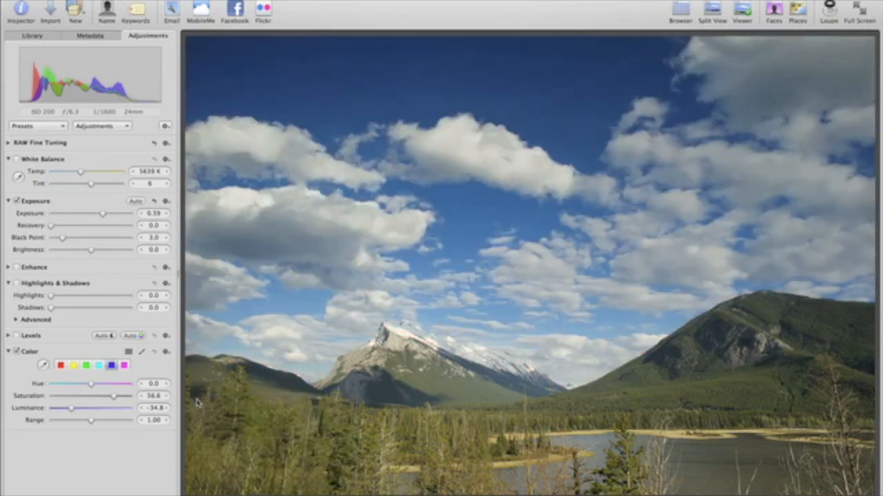
Add a second Color adjustment for green with Hue 47.2, Saturation 55.2 and Luminance -53.1, and choose to brush it in.
{"action": "mouse_move", "coordinate": [113, 398]}
{"action": "left_mouse_down"}
{"action": "mouse_move", "coordinate": [55, 399]}
{"action": "mouse_move", "coordinate": [131, 404]}
{"action": "mouse_move", "coordinate": [113, 403]}
{"action": "left_mouse_up"}
{"action": "left_click", "coordinate": [166, 353]}
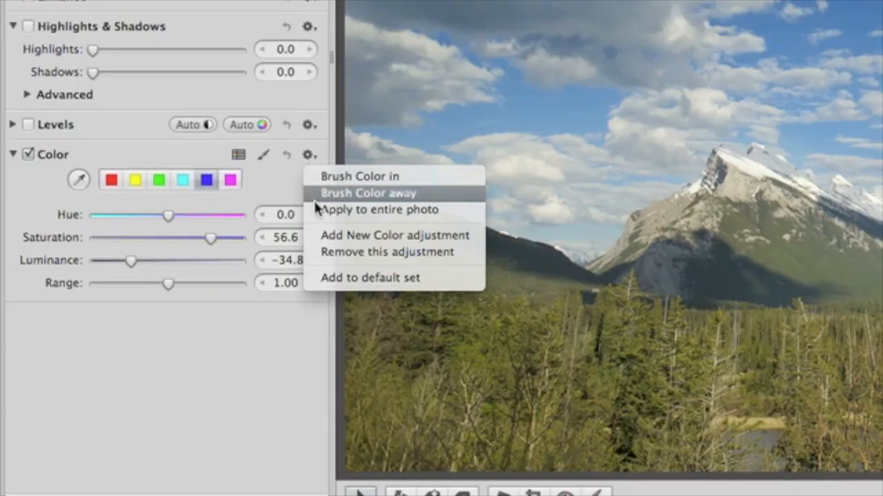
{"action": "left_click", "coordinate": [167, 394]}
{"action": "left_click_drag", "start_coordinate": [169, 378], "coordinate": [226, 379]}
{"action": "left_click_drag", "start_coordinate": [168, 400], "coordinate": [209, 400]}
{"action": "left_click_drag", "start_coordinate": [168, 422], "coordinate": [111, 422]}
{"action": "left_click", "coordinate": [308, 317]}
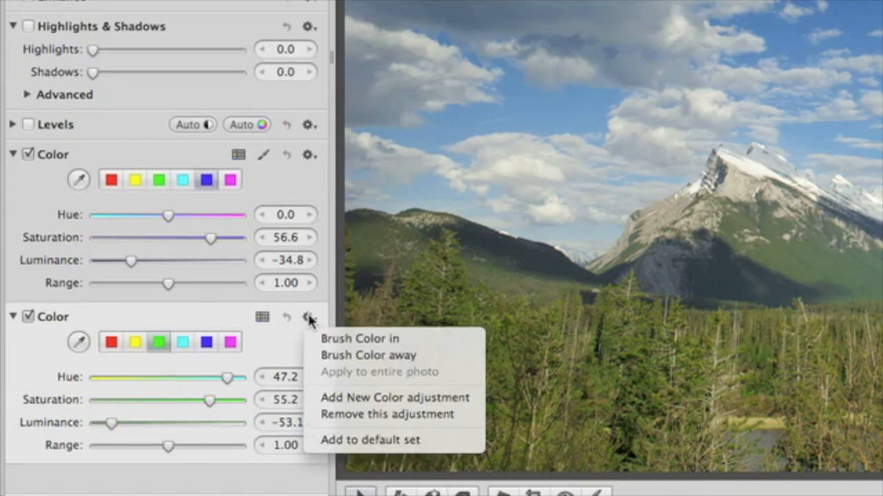
{"action": "left_click", "coordinate": [311, 338]}
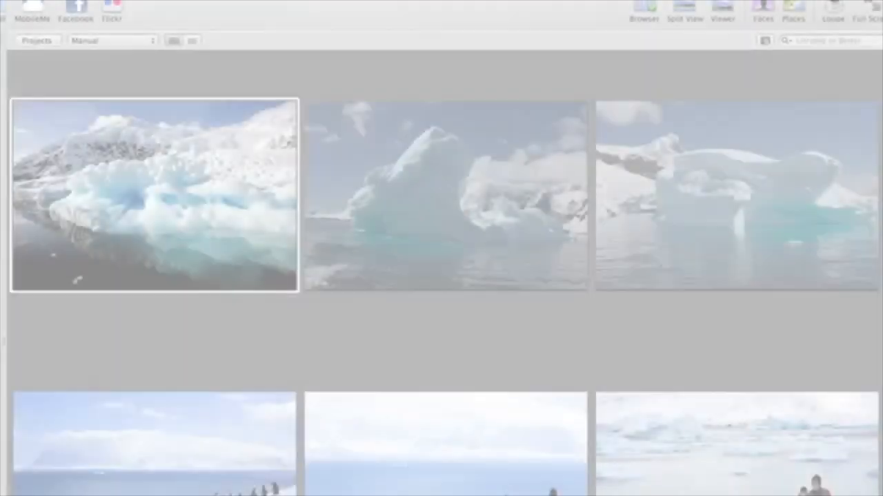
Lift the metadata and adjustments from the first iceberg photo and stamp them onto the other two iceberg photos beside it.
{"action": "key", "text": "super+shift+c"}
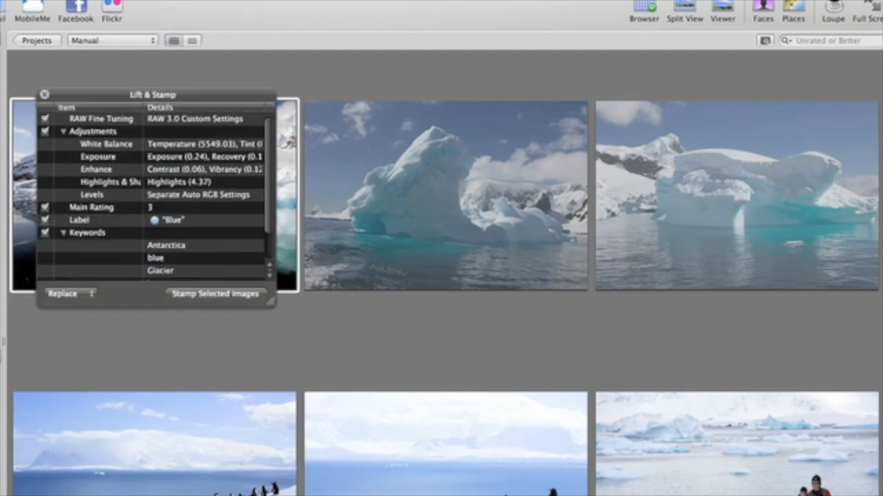
{"action": "left_click", "coordinate": [425, 228]}
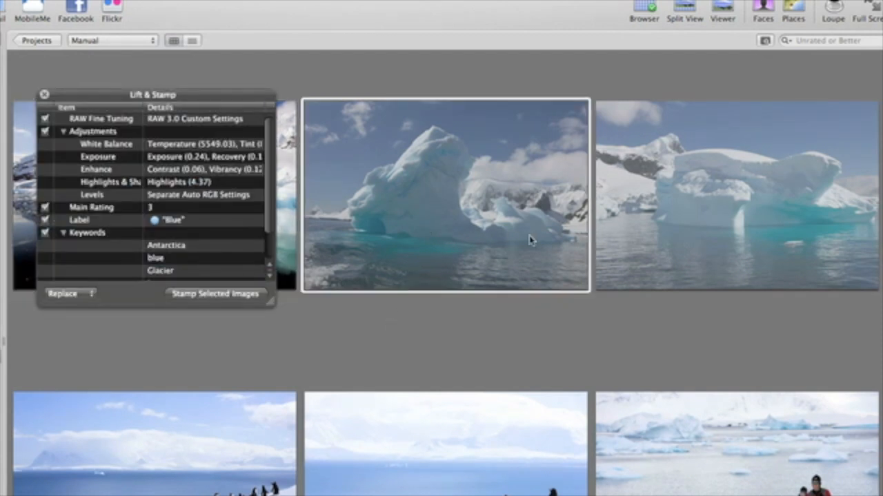
{"action": "left_click", "coordinate": [661, 207], "text": "super"}
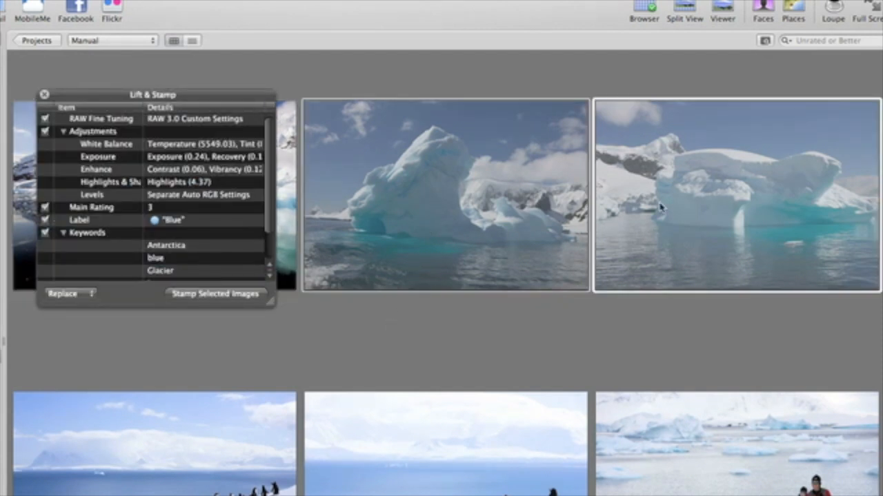
{"action": "left_click", "coordinate": [220, 295]}
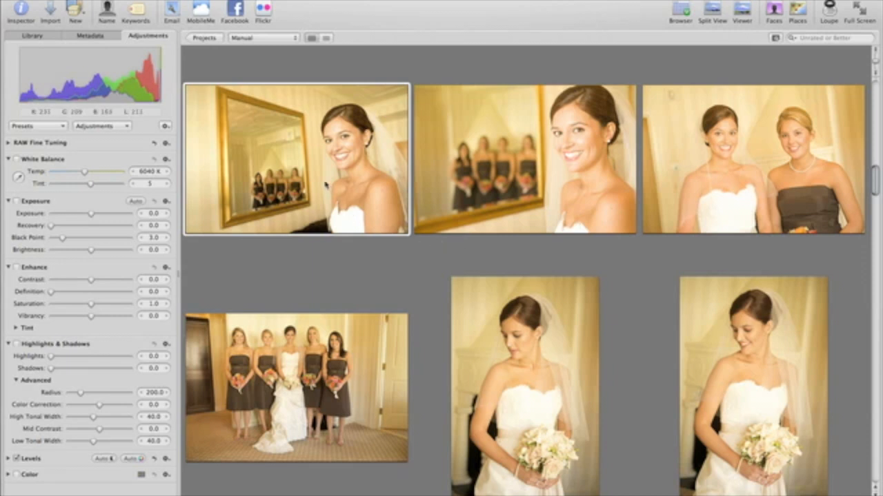
Open the photo of the bride beside the mirror and correct its white balance by sampling a neutral gray.
{"action": "double_click", "coordinate": [325, 184]}
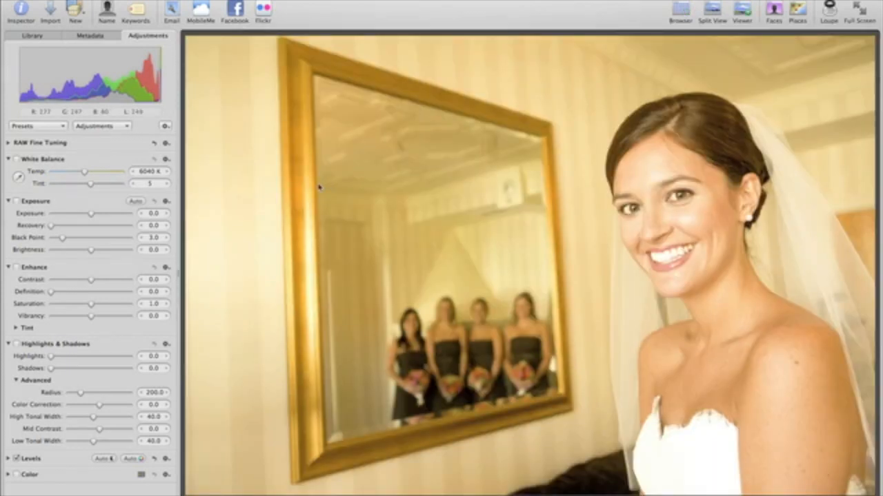
{"action": "left_click", "coordinate": [19, 178]}
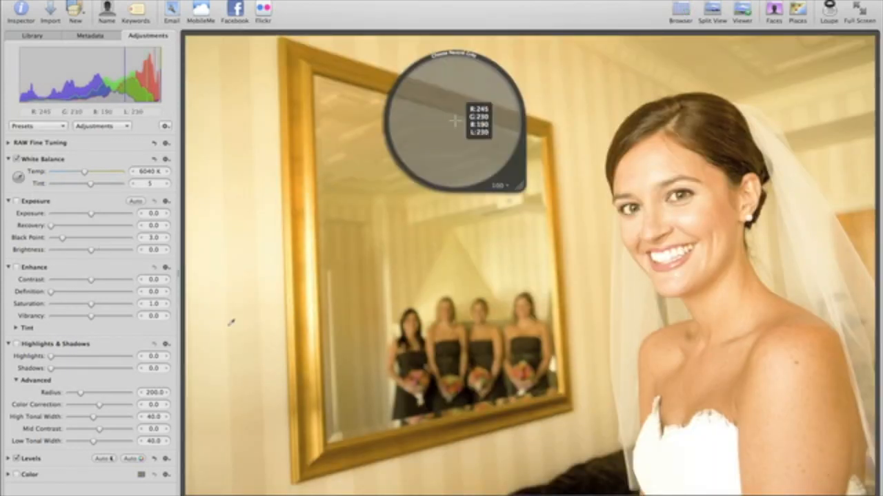
{"action": "left_click", "coordinate": [455, 121]}
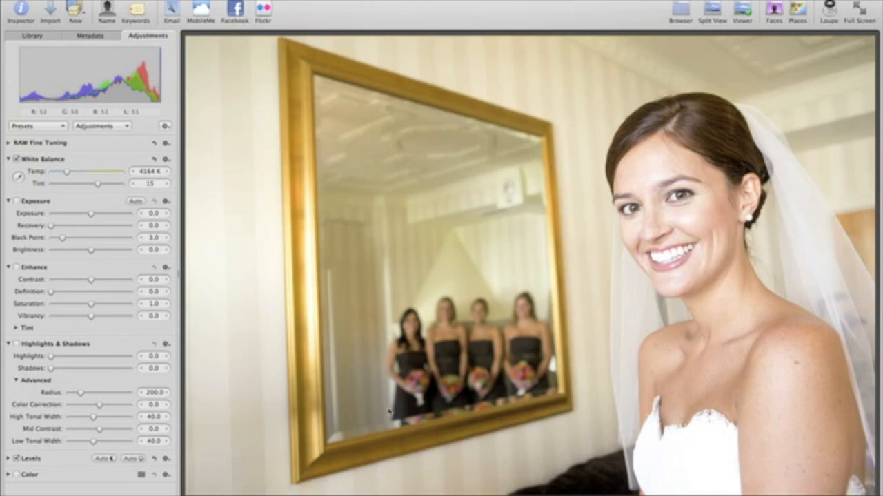
Apply auto exposure to the bride photo and set Recovery 1.16, Contrast 0.1, Vibrancy 0.48 and Highlights 16.21.
{"action": "left_click", "coordinate": [135, 201]}
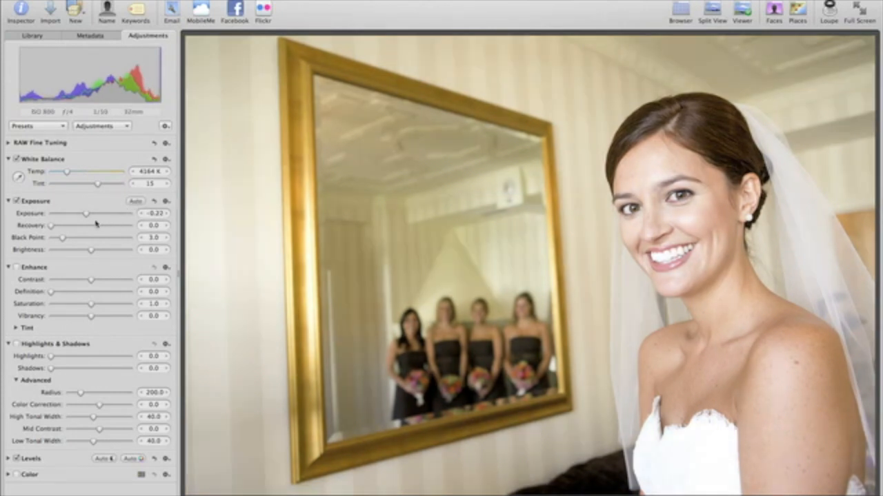
{"action": "left_click_drag", "start_coordinate": [49, 226], "coordinate": [88, 228]}
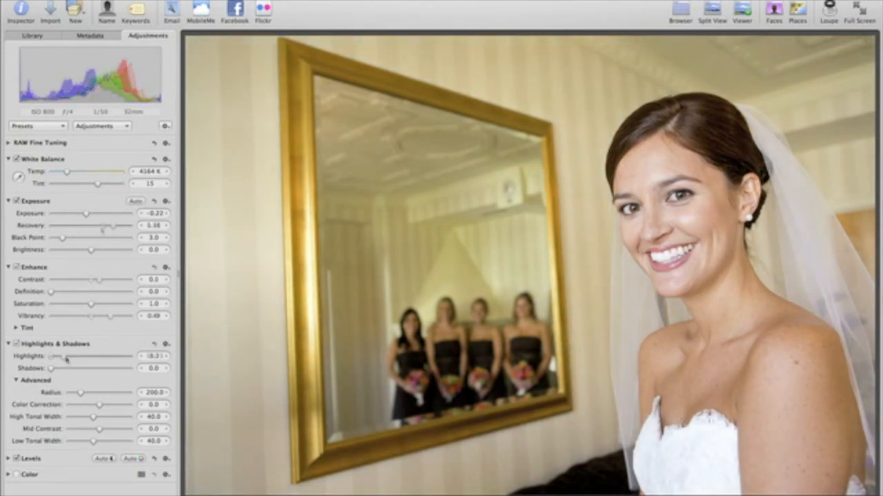
{"action": "left_click_drag", "start_coordinate": [51, 357], "coordinate": [66, 359]}
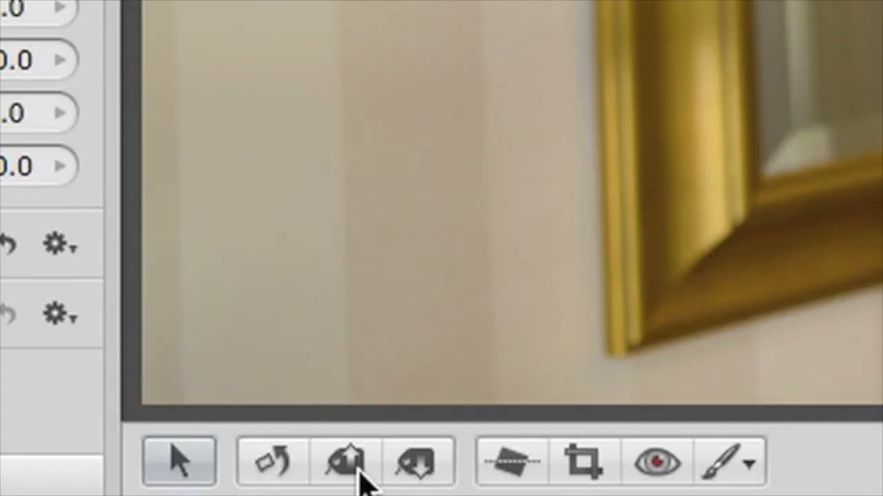
Lift the bride photo's settings, excluding the IPTC items and deleting the Enhance adjustment from the lifted set.
{"action": "left_click", "coordinate": [359, 473]}
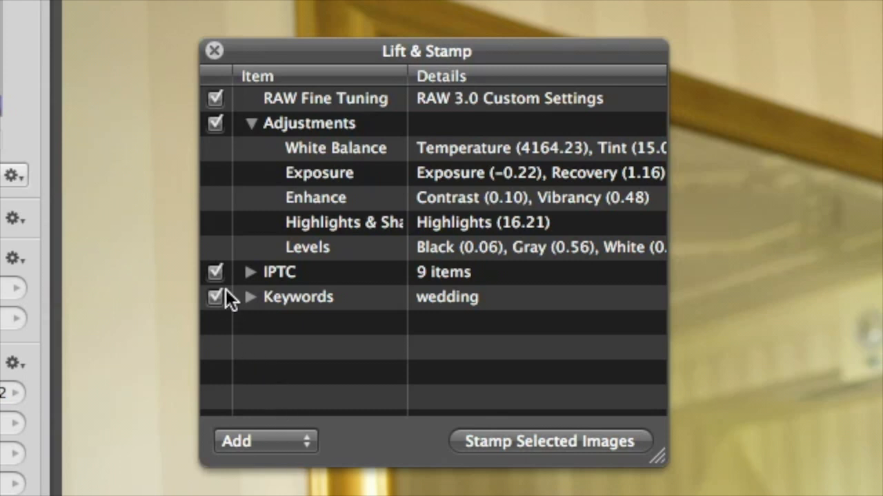
{"action": "left_click", "coordinate": [216, 272]}
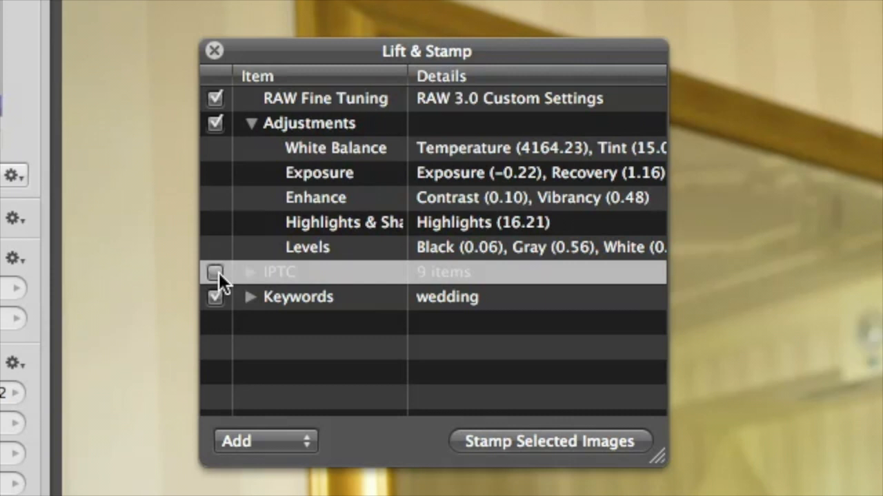
{"action": "left_click", "coordinate": [334, 197]}
{"action": "key", "text": "Delete"}
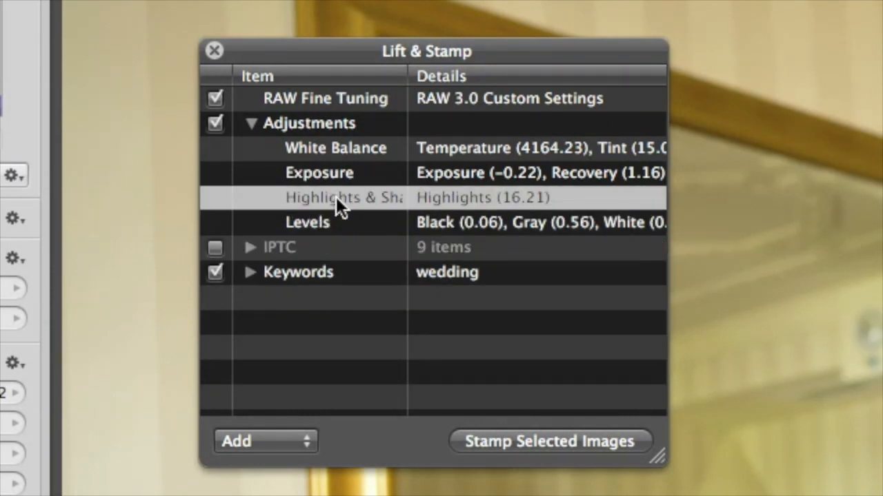
Set the lifted settings to Replace existing ones and stamp them onto the other wedding photos.
{"action": "left_click", "coordinate": [277, 441]}
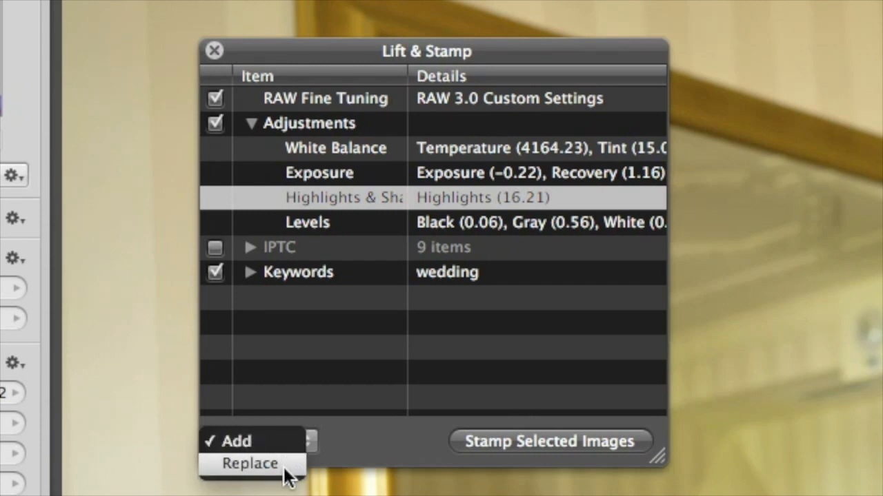
{"action": "left_click", "coordinate": [284, 467]}
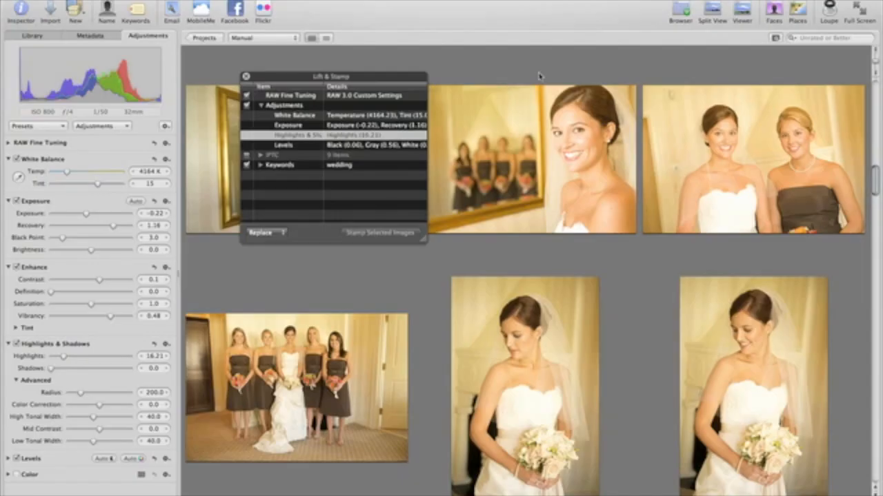
{"action": "left_click_drag", "start_coordinate": [656, 161], "coordinate": [760, 239]}
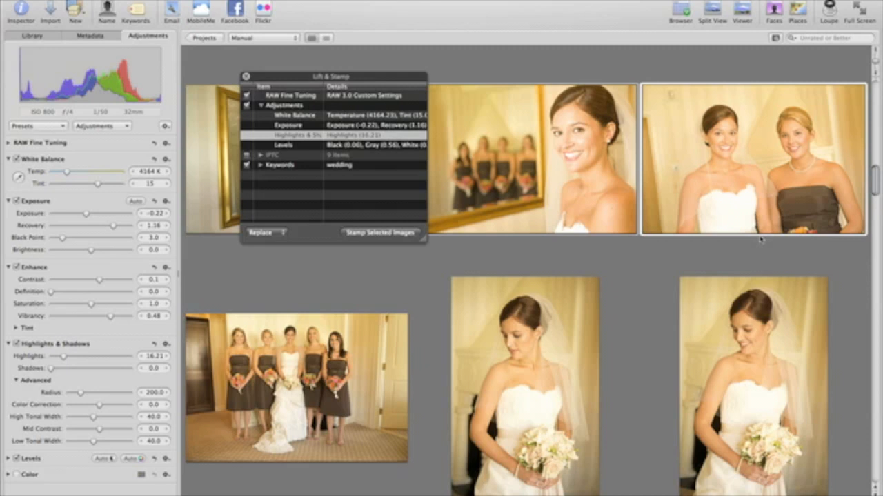
{"action": "left_click", "coordinate": [360, 233]}
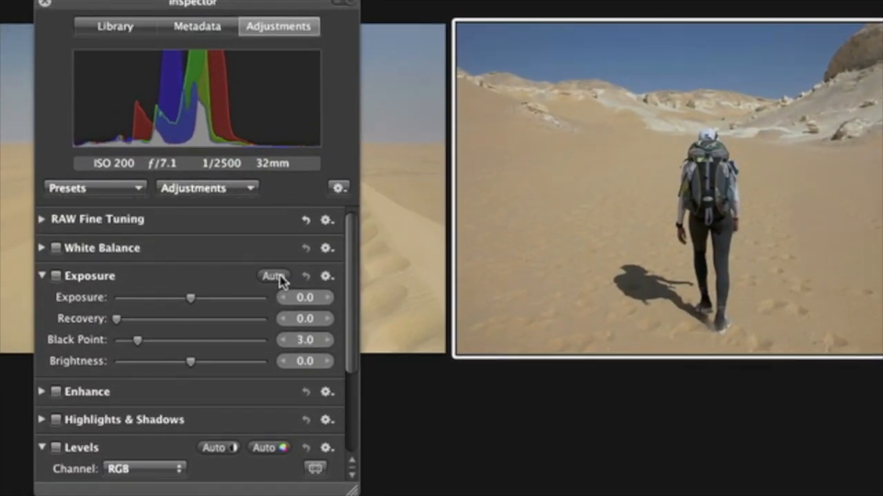
Apply auto exposure and auto luminance levels to the desert hiker photo, and close the Inspector.
{"action": "left_click", "coordinate": [279, 276]}
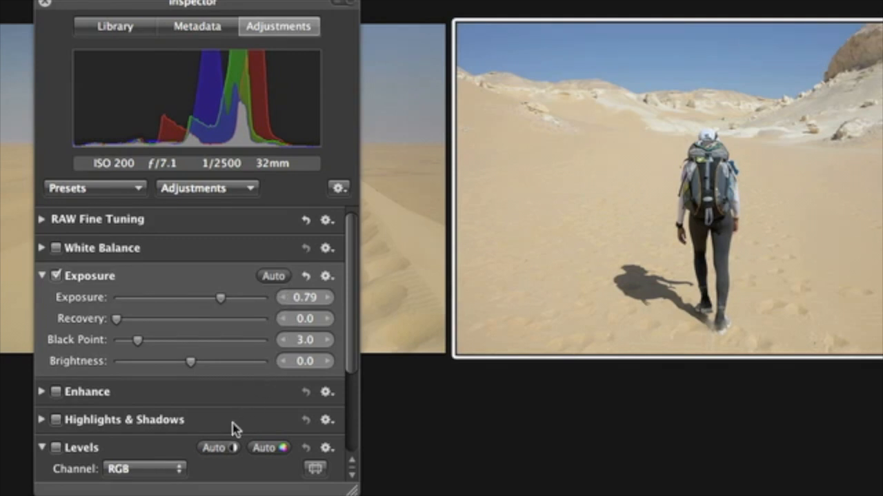
{"action": "left_click", "coordinate": [212, 450]}
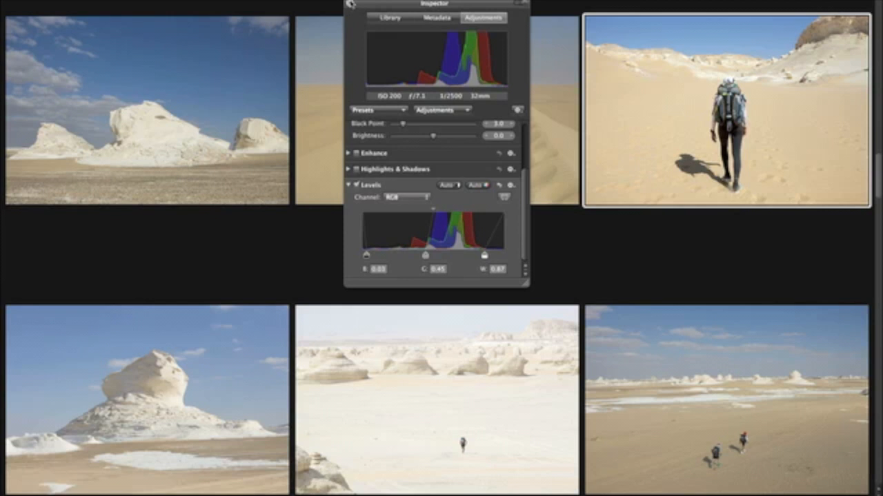
{"action": "left_click", "coordinate": [45, 3]}
Lift the hiker photo's adjustments and stamp them onto the desert photos in the row below.
{"action": "key", "text": "shift+super+c"}
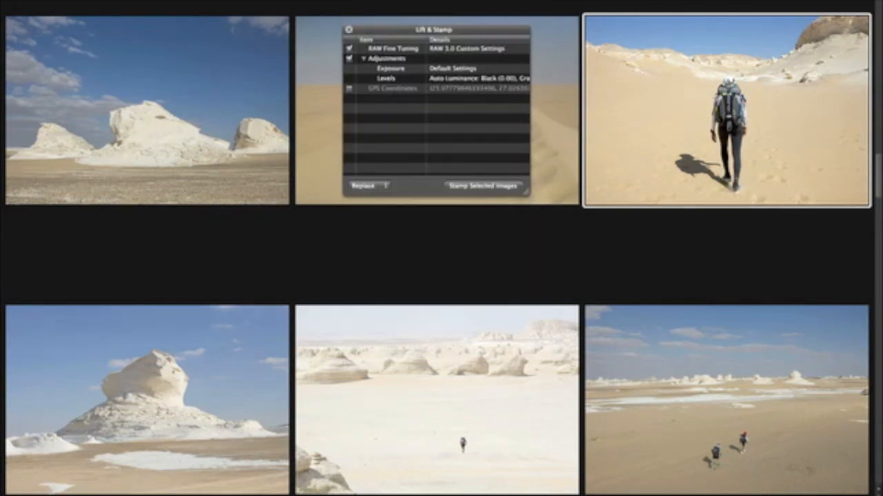
{"action": "left_click_drag", "start_coordinate": [238, 259], "coordinate": [784, 442]}
{"action": "left_click", "coordinate": [462, 187]}
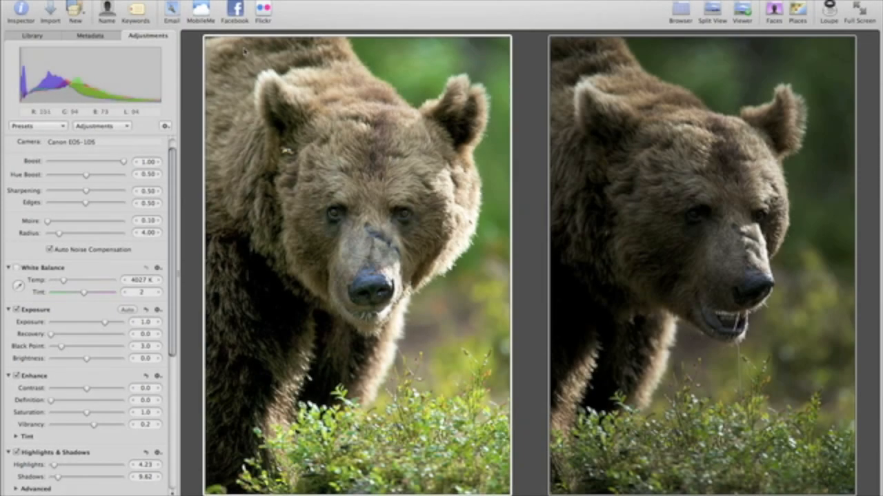
Lift the brightened bear photo's adjustments, excluding RAW Fine Tuning, and stamp them onto the darker bear photo with Replace.
{"action": "left_click", "coordinate": [219, 0]}
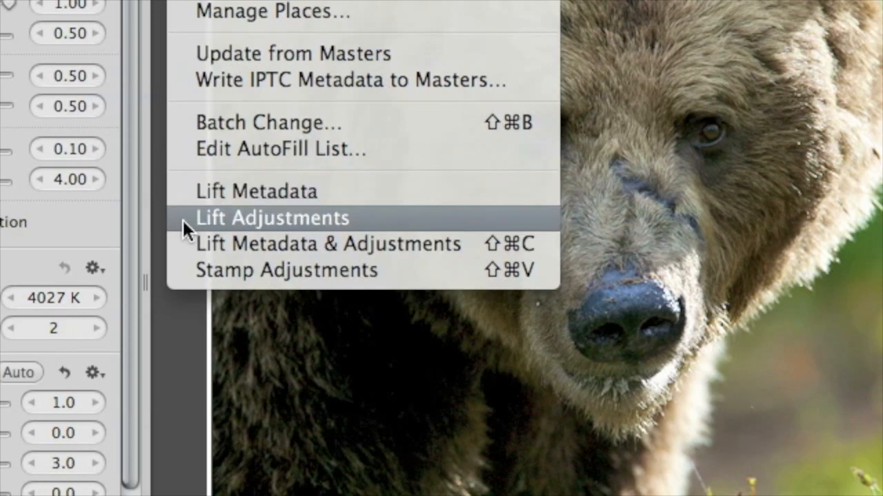
{"action": "left_click", "coordinate": [183, 220]}
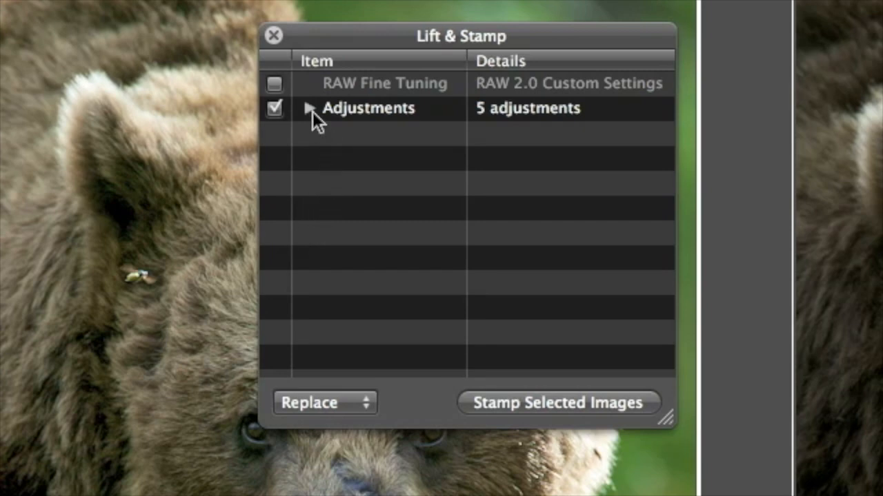
{"action": "left_click", "coordinate": [310, 109]}
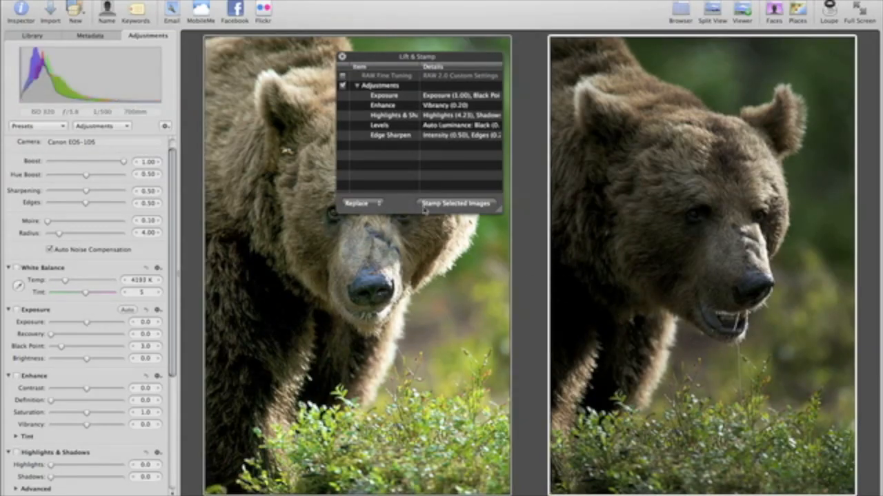
{"action": "left_click", "coordinate": [455, 203]}
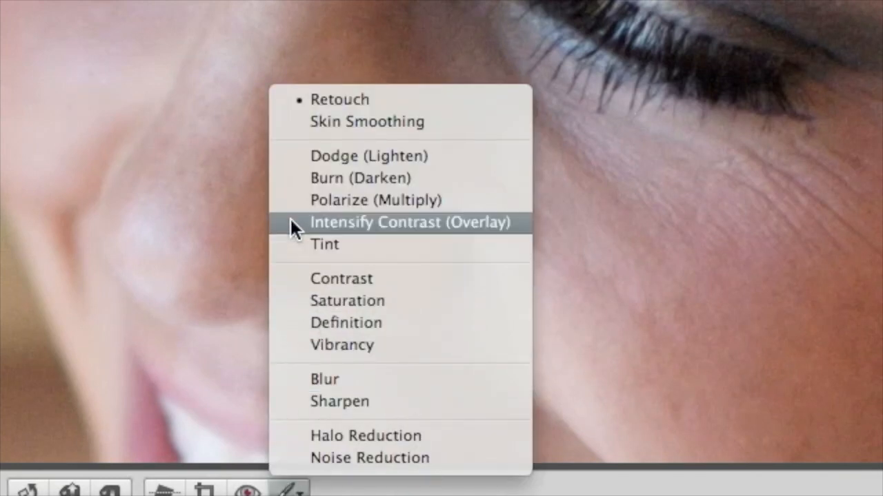
Repair the small blemishes on the woman's forehead with the Retouch brush, automatically choosing the source.
{"action": "left_click", "coordinate": [291, 106]}
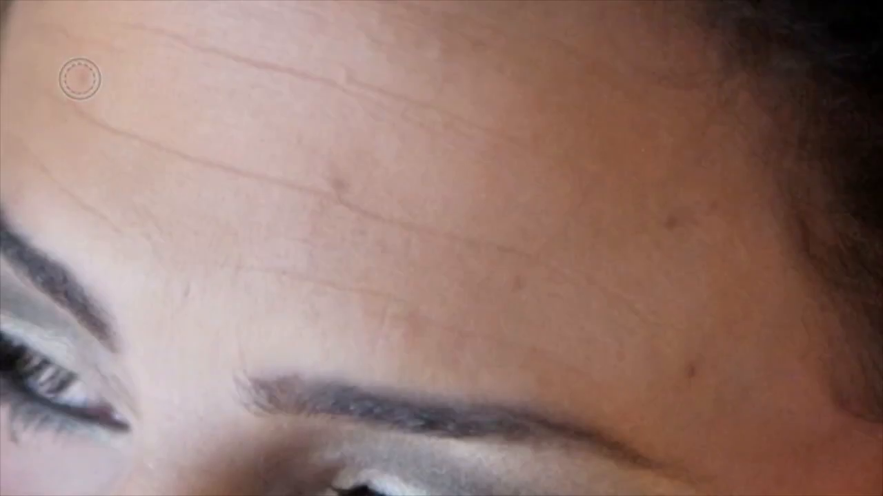
{"action": "left_click", "coordinate": [337, 183]}
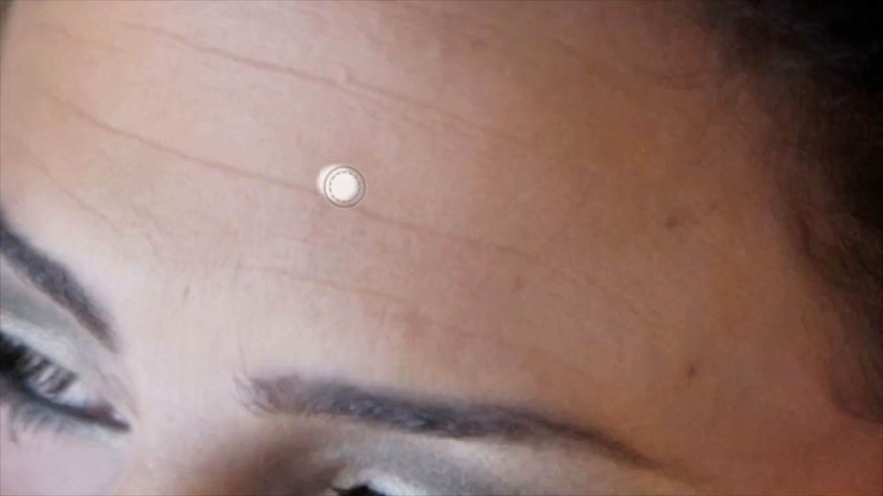
{"action": "mouse_move", "coordinate": [497, 268]}
{"action": "left_mouse_down"}
{"action": "mouse_move", "coordinate": [545, 292]}
{"action": "mouse_move", "coordinate": [565, 288]}
{"action": "left_mouse_up"}
{"action": "mouse_move", "coordinate": [640, 186]}
{"action": "left_mouse_down"}
{"action": "mouse_move", "coordinate": [653, 216]}
{"action": "mouse_move", "coordinate": [685, 245]}
{"action": "left_mouse_up"}
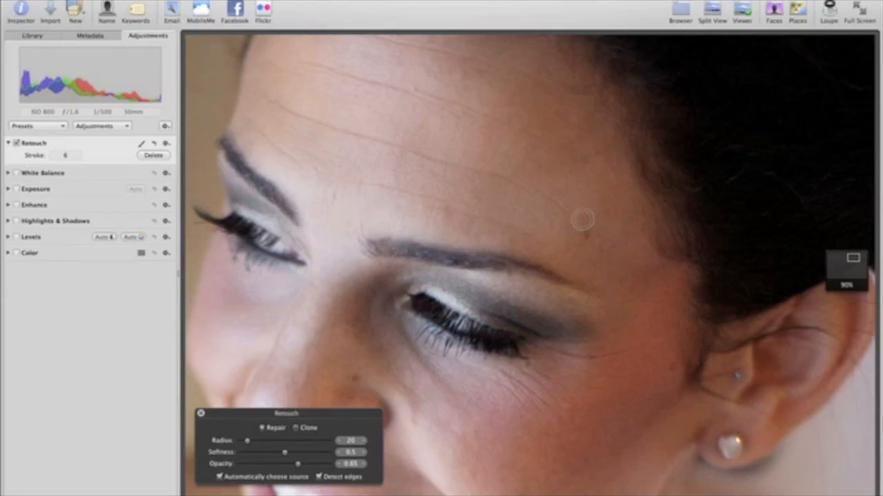
{"action": "left_click_drag", "start_coordinate": [582, 220], "coordinate": [590, 241]}
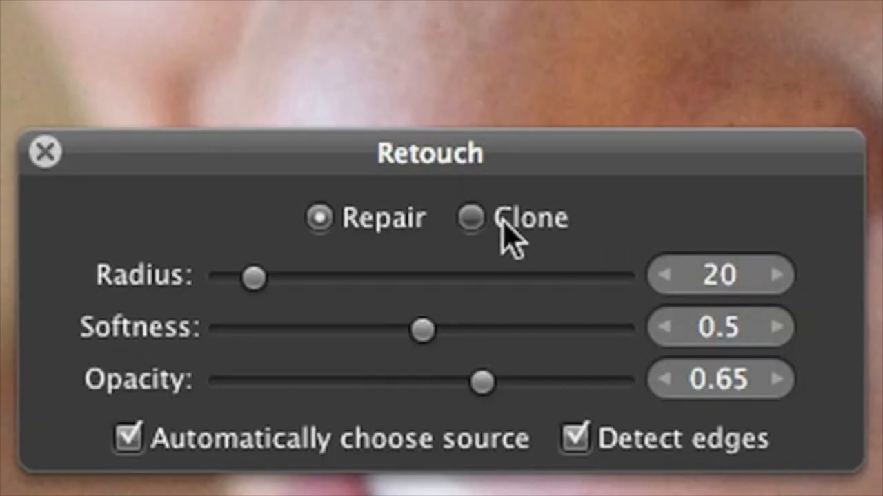
Clone smooth skin sampled from above the middle forehead wrinkle over the full length of that wrinkle.
{"action": "left_click", "coordinate": [295, 429]}
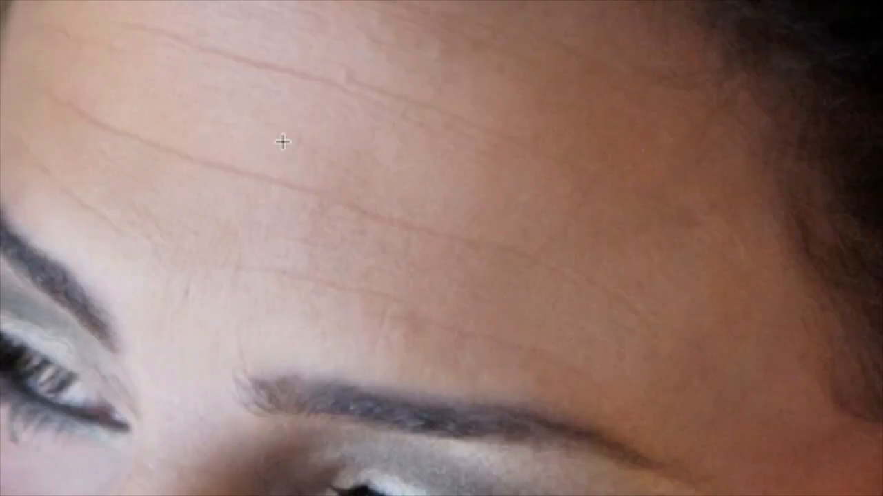
{"action": "left_click", "coordinate": [283, 142], "text": "alt"}
{"action": "mouse_move", "coordinate": [268, 174]}
{"action": "left_mouse_down"}
{"action": "mouse_move", "coordinate": [297, 193]}
{"action": "mouse_move", "coordinate": [459, 230]}
{"action": "mouse_move", "coordinate": [568, 271]}
{"action": "mouse_move", "coordinate": [623, 311]}
{"action": "left_mouse_up"}
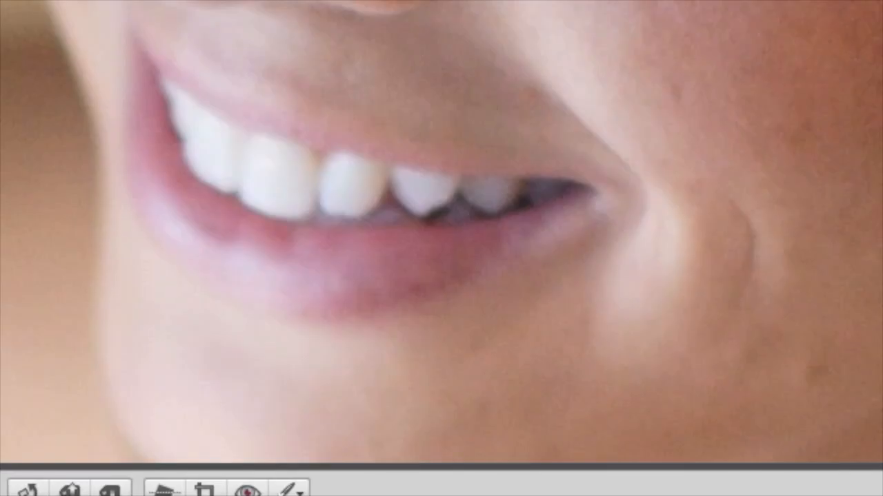
Brush Skin Smoothing onto the woman's cheek below the eye.
{"action": "left_click", "coordinate": [293, 489]}
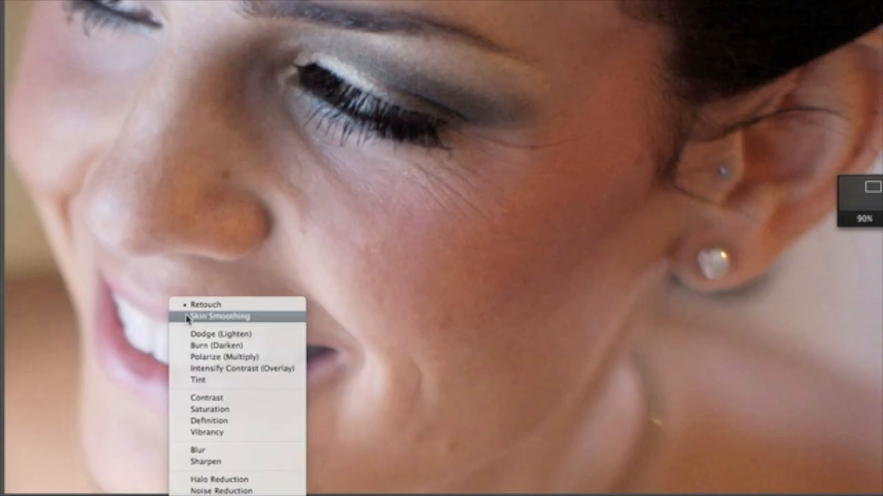
{"action": "left_click", "coordinate": [303, 122]}
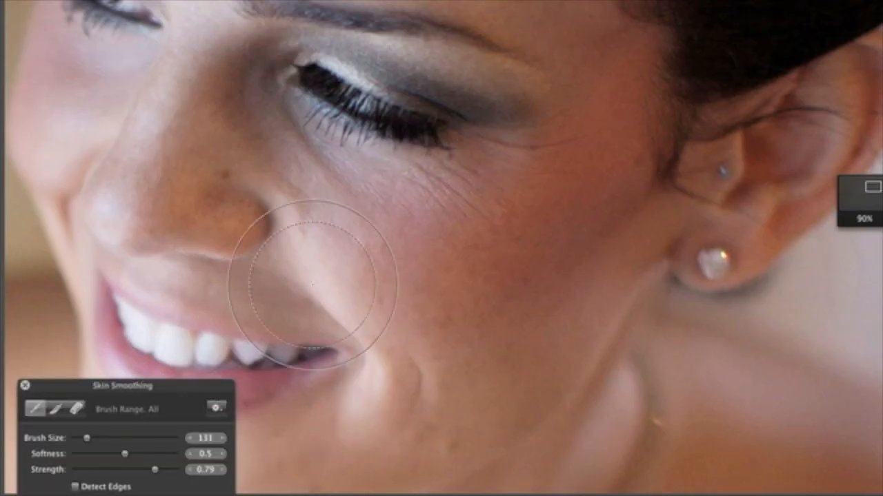
{"action": "mouse_move", "coordinate": [489, 239]}
{"action": "left_mouse_down"}
{"action": "mouse_move", "coordinate": [590, 213]}
{"action": "mouse_move", "coordinate": [570, 251]}
{"action": "mouse_move", "coordinate": [580, 249]}
{"action": "mouse_move", "coordinate": [572, 269]}
{"action": "mouse_move", "coordinate": [522, 344]}
{"action": "mouse_move", "coordinate": [436, 422]}
{"action": "mouse_move", "coordinate": [390, 433]}
{"action": "left_mouse_up"}
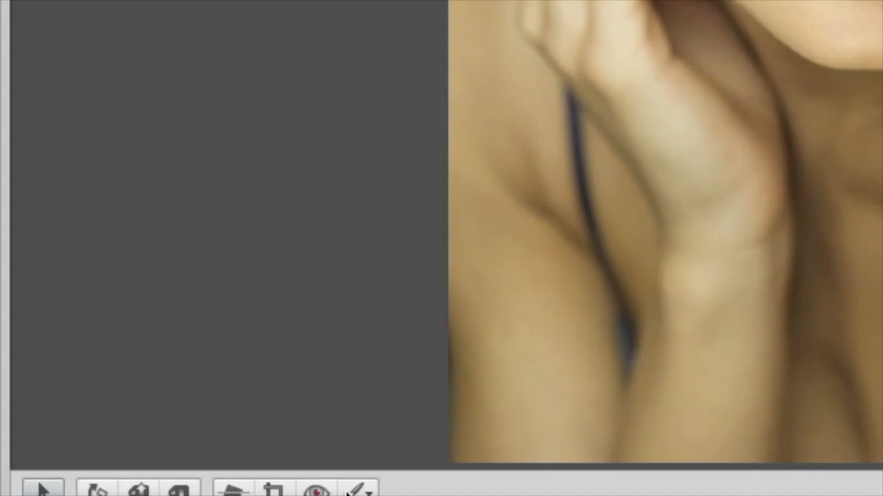
Set up a Skin Smoothing brush for the portrait with size 207, softness 0.14, strength 1 and the Color Overlay shown.
{"action": "left_click", "coordinate": [353, 490]}
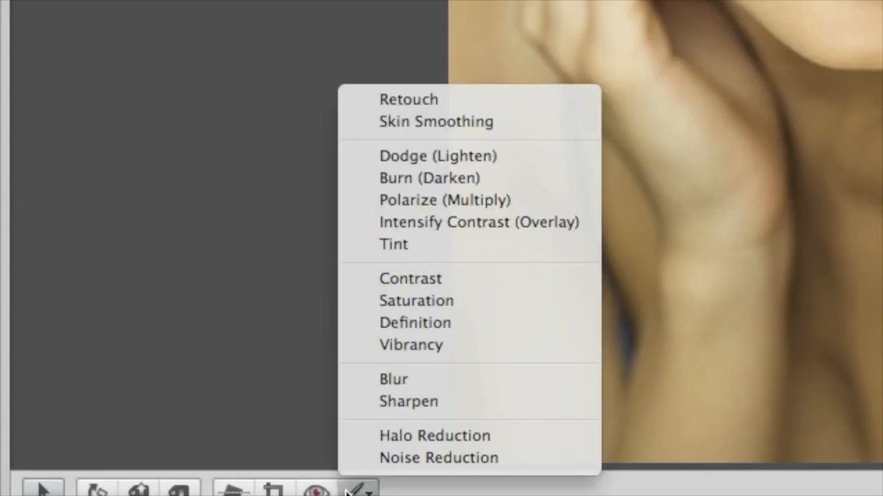
{"action": "left_click", "coordinate": [364, 123]}
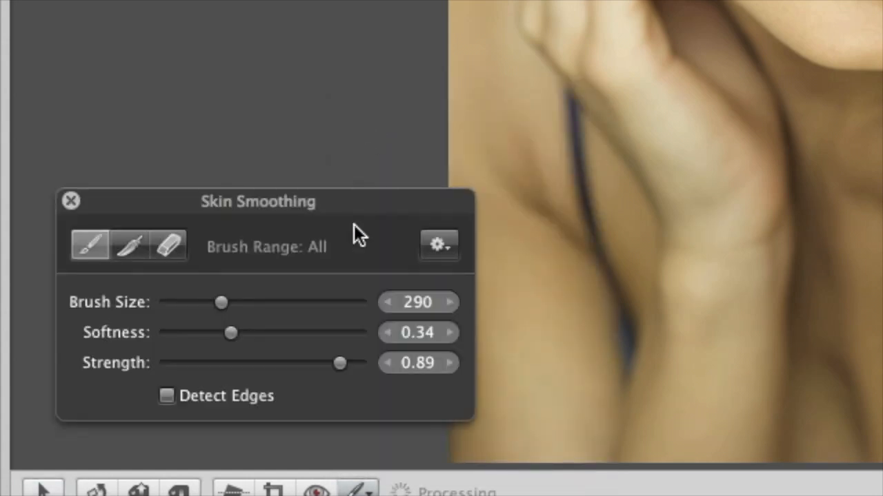
{"action": "left_click_drag", "start_coordinate": [221, 304], "coordinate": [205, 307]}
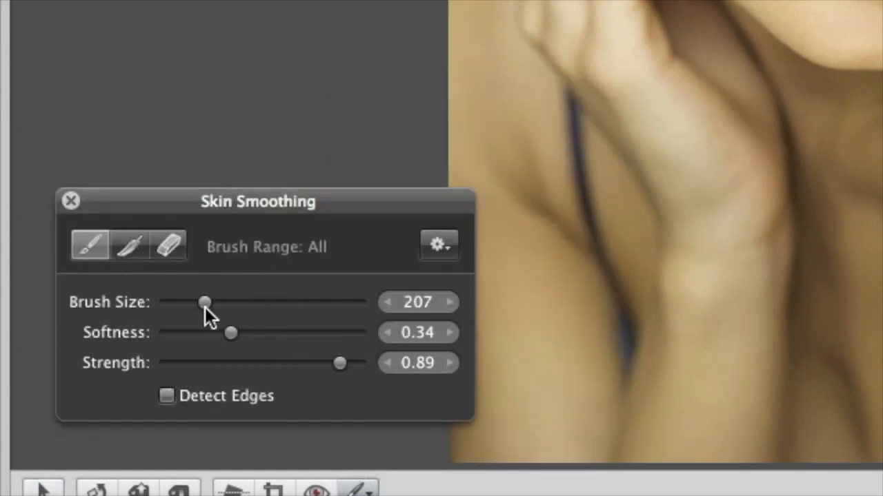
{"action": "left_click_drag", "start_coordinate": [231, 333], "coordinate": [194, 333]}
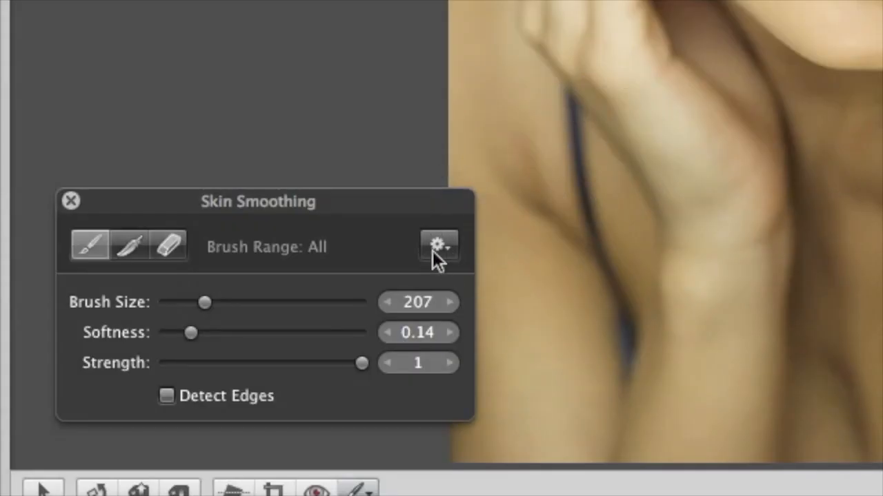
{"action": "left_click", "coordinate": [433, 249]}
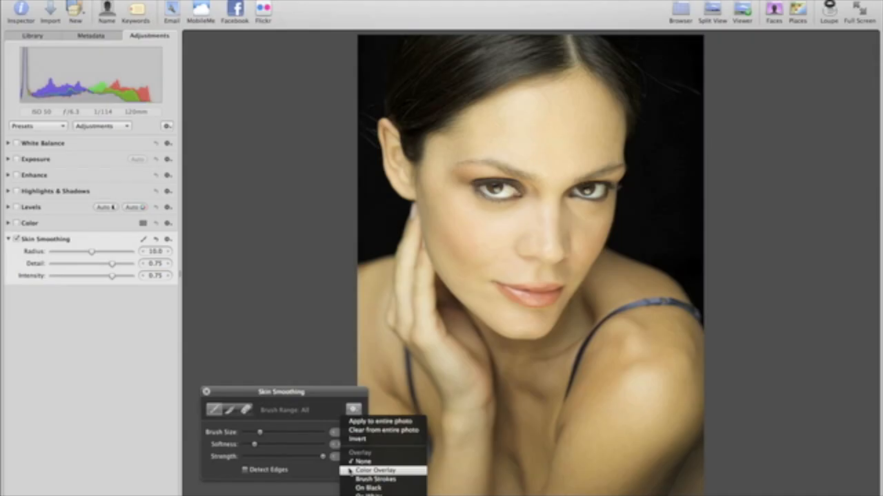
{"action": "left_click", "coordinate": [426, 398]}
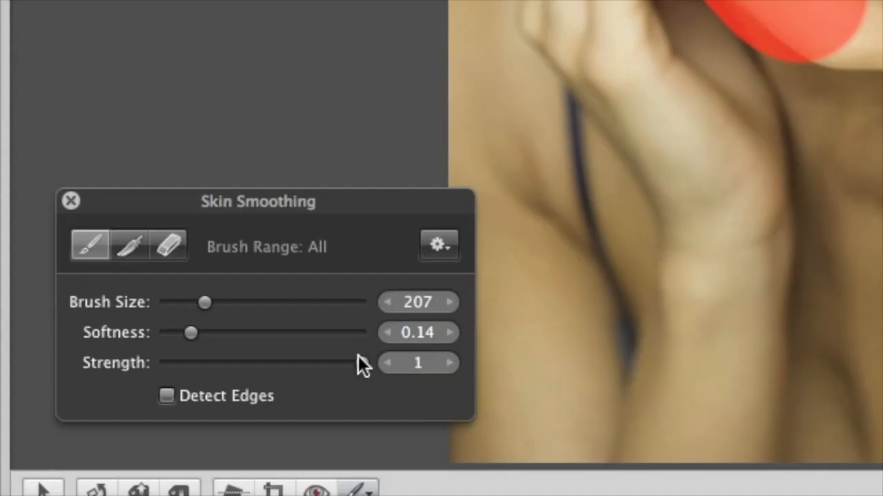
Erase the excess Skin Smoothing strokes, and feather the painted area's edge along the cheek near the hand.
{"action": "left_click", "coordinate": [174, 247]}
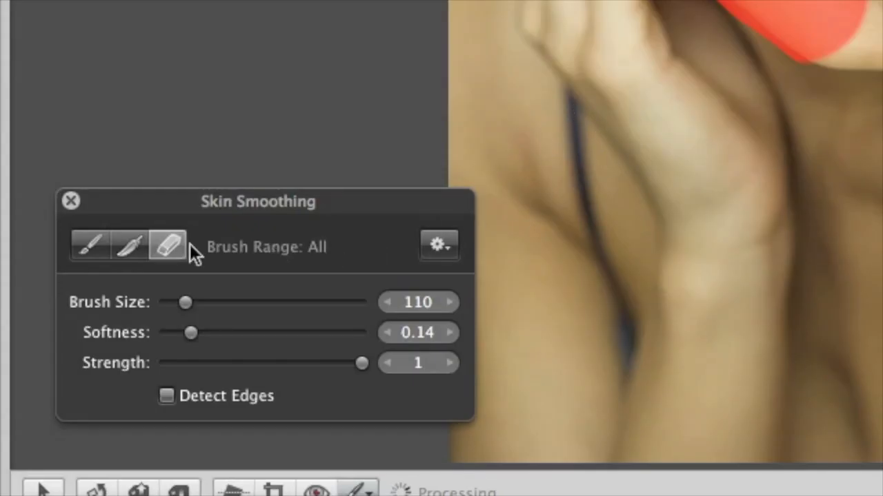
{"action": "left_click", "coordinate": [133, 238]}
{"action": "left_click_drag", "start_coordinate": [269, 301], "coordinate": [308, 302]}
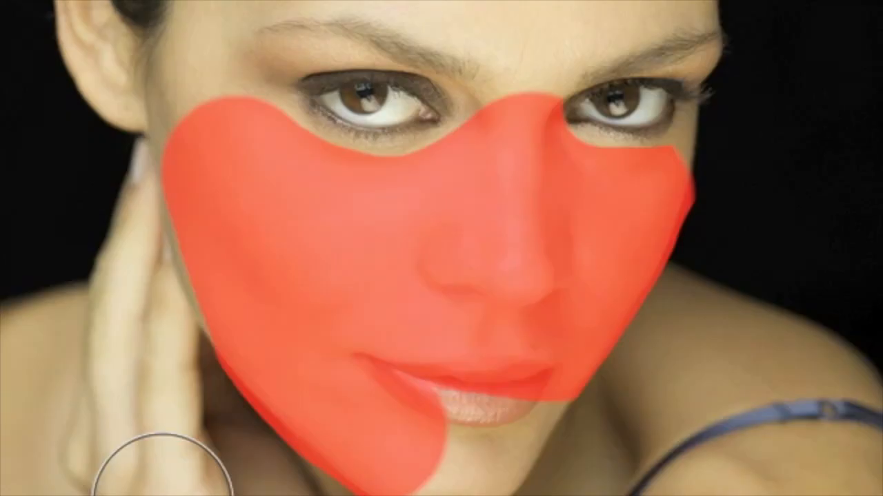
{"action": "mouse_move", "coordinate": [166, 180]}
{"action": "left_mouse_down"}
{"action": "mouse_move", "coordinate": [173, 152]}
{"action": "mouse_move", "coordinate": [243, 106]}
{"action": "mouse_move", "coordinate": [383, 136]}
{"action": "mouse_move", "coordinate": [518, 99]}
{"action": "mouse_move", "coordinate": [686, 201]}
{"action": "mouse_move", "coordinate": [611, 348]}
{"action": "mouse_move", "coordinate": [515, 398]}
{"action": "mouse_move", "coordinate": [428, 478]}
{"action": "mouse_move", "coordinate": [179, 328]}
{"action": "left_mouse_up"}
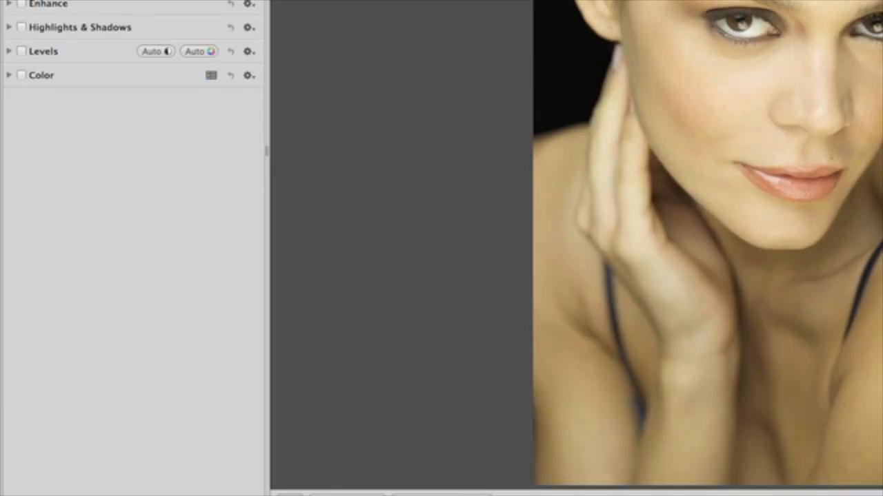
Add a Skin Smoothing brush adjustment to the portrait and set its intensity to 0.89.
{"action": "left_click", "coordinate": [475, 475]}
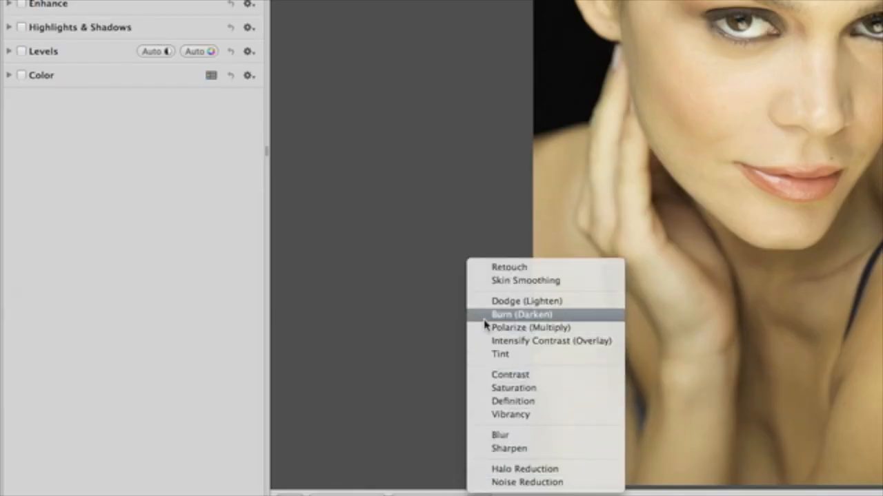
{"action": "left_click", "coordinate": [483, 282]}
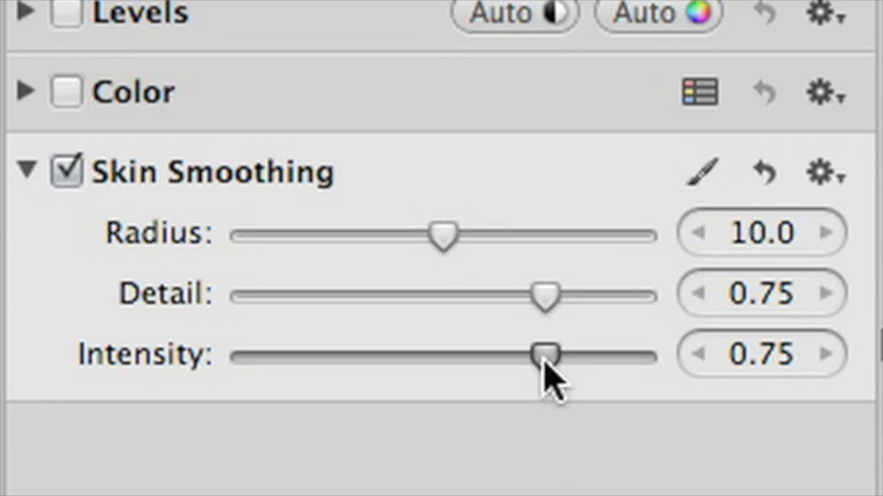
{"action": "left_click_drag", "start_coordinate": [167, 158], "coordinate": [65, 153]}
{"action": "left_click_drag", "start_coordinate": [221, 365], "coordinate": [595, 404]}
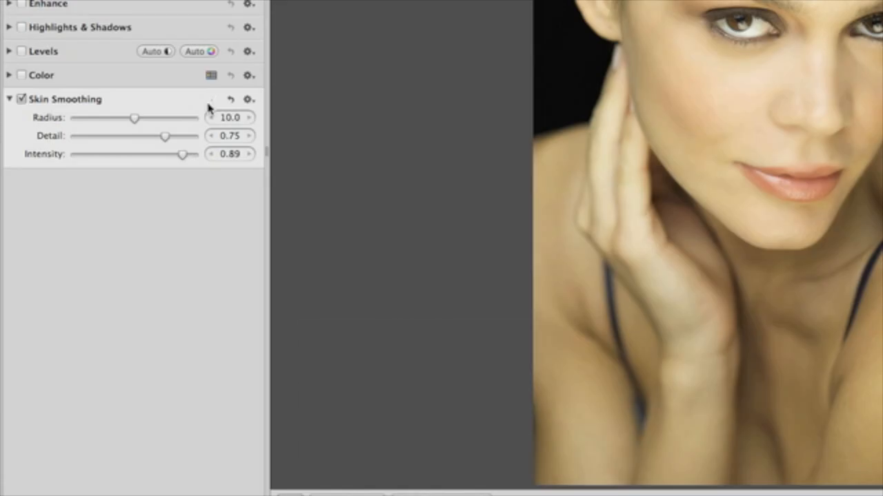
{"action": "left_click", "coordinate": [690, 184]}
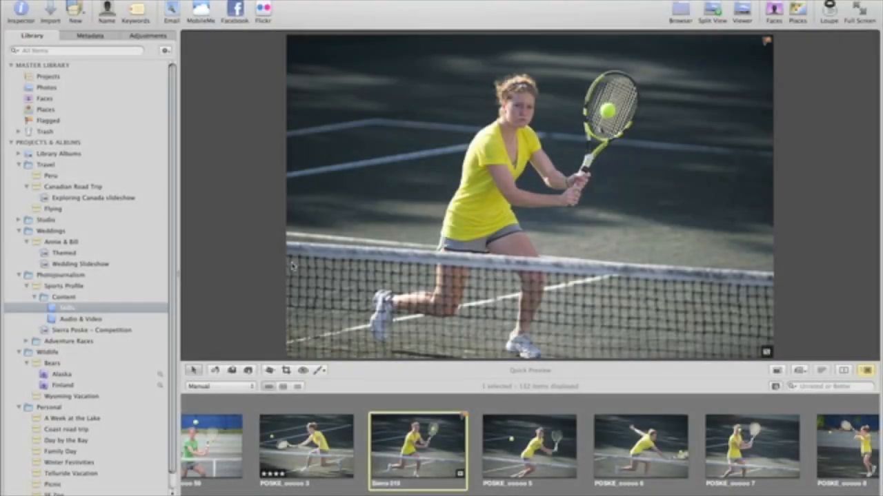
Browse quickly through the Sports Profile photos in Quick Preview, from the tennis shots to the weight-training shots and beyond.
{"action": "key", "text": "Right"}
{"action": "key", "text": "Right"}
{"action": "key", "text": "Right"}
{"action": "key", "text": "Right"}
{"action": "key", "text": "Right"}
{"action": "key", "text": "Right"}
{"action": "key", "text": "Right"}
{"action": "key", "text": "Right"}
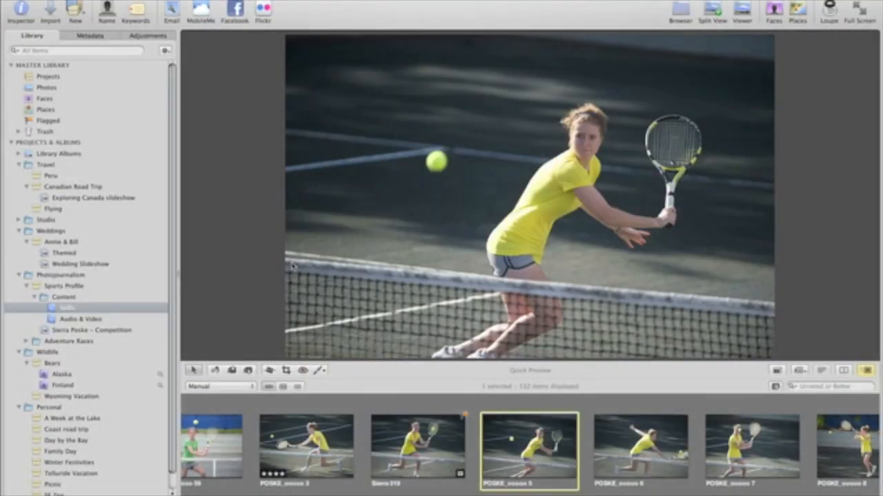
{"action": "key", "text": "Right"}
{"action": "key", "text": "Right"}
{"action": "key", "text": "Right"}
{"action": "key", "text": "Right"}
{"action": "key", "text": "Right"}
{"action": "key", "text": "Right"}
{"action": "key", "text": "Right"}
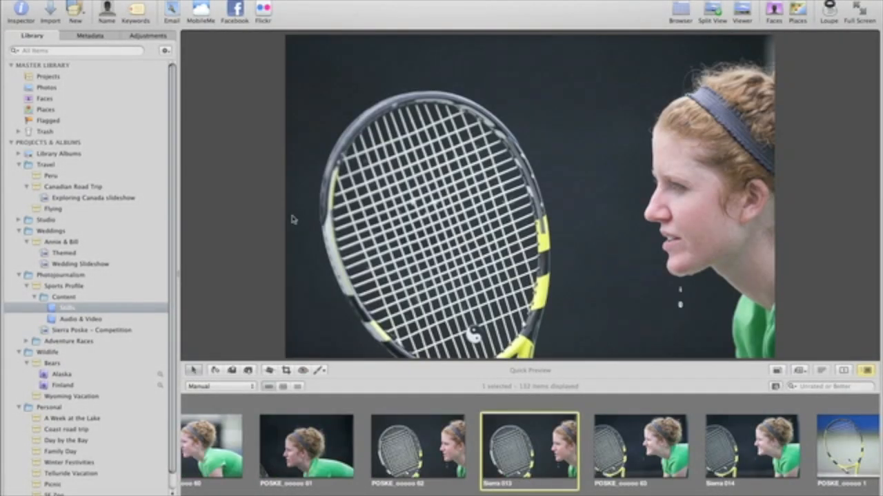
{"action": "key", "text": "Right"}
{"action": "key", "text": "Right"}
{"action": "key", "text": "Right"}
{"action": "key", "text": "Right"}
{"action": "key", "text": "Right"}
{"action": "key", "text": "Right"}
{"action": "key", "text": "Right"}
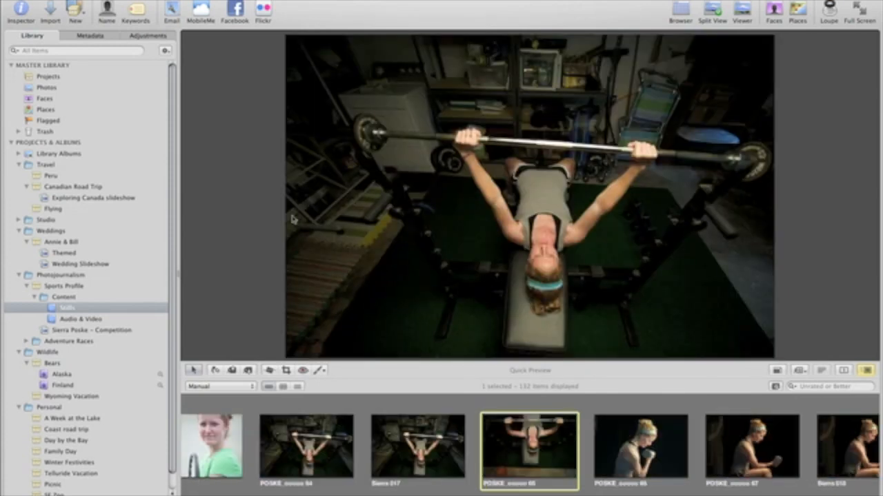
{"action": "key", "text": "Right"}
{"action": "key", "text": "Right"}
{"action": "key", "text": "Right"}
{"action": "key", "text": "Right"}
{"action": "key", "text": "Right"}
{"action": "key", "text": "Right"}
{"action": "key", "text": "Right"}
{"action": "key", "text": "Right"}
{"action": "key", "text": "Right"}
{"action": "key", "text": "Right"}
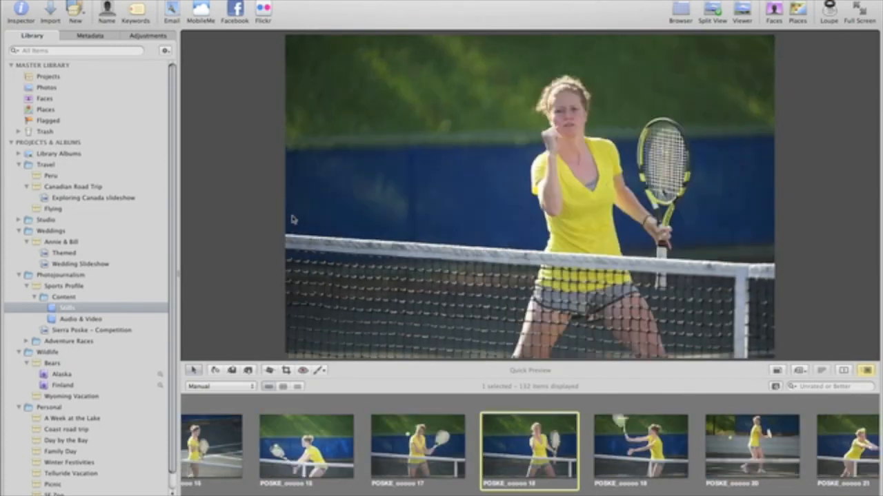
{"action": "key", "text": "Right"}
{"action": "key", "text": "Right"}
{"action": "key", "text": "Right"}
{"action": "key", "text": "Right"}
{"action": "key", "text": "Right"}
{"action": "key", "text": "Right"}
{"action": "key", "text": "Right"}
{"action": "key", "text": "Right"}
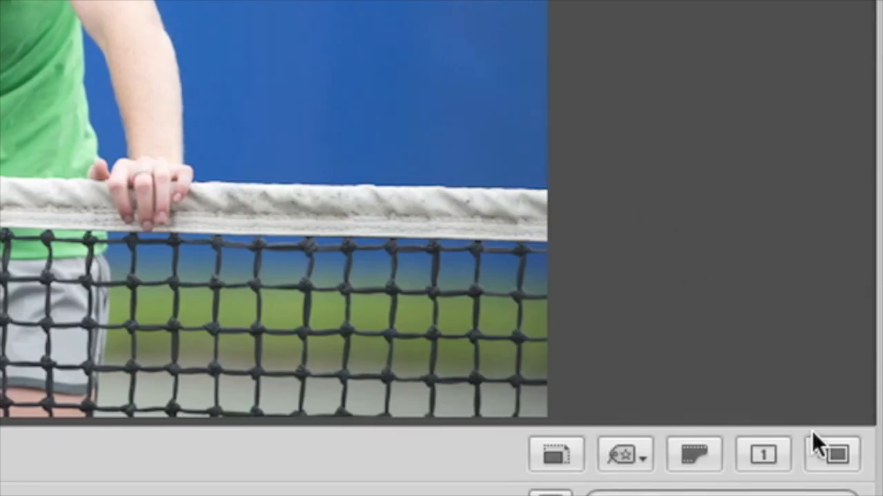
Turn on Quick Preview and flip through the tennis photos, going back once, up to the low forehand shot in yellow.
{"action": "left_click", "coordinate": [818, 442]}
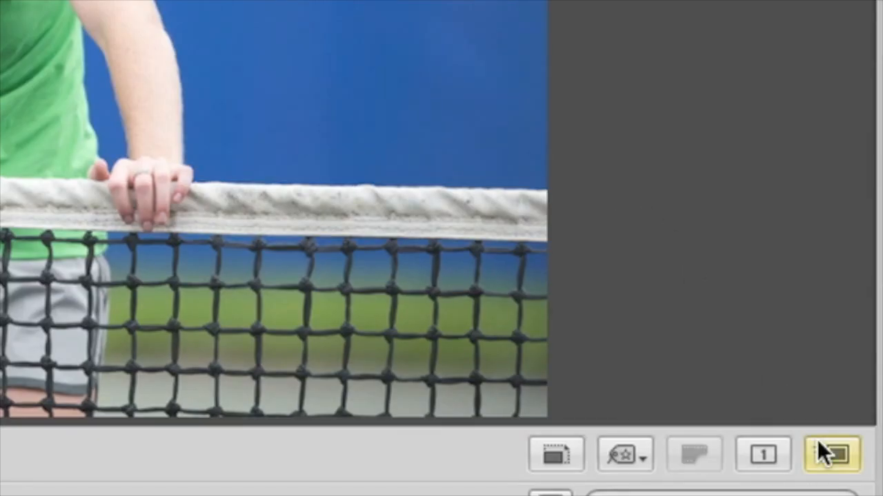
{"action": "key", "text": "Right"}
{"action": "key", "text": "Right"}
{"action": "key", "text": "Right"}
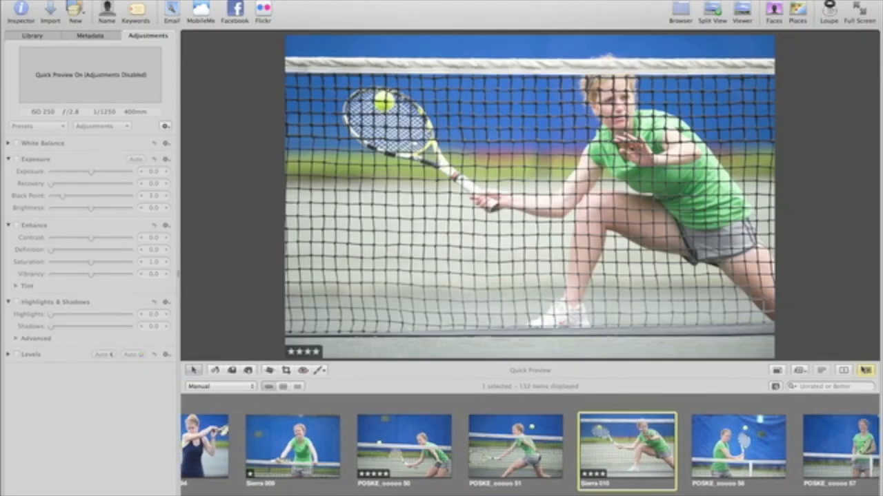
{"action": "key", "text": "Right"}
{"action": "key", "text": "Right"}
{"action": "key", "text": "Right"}
{"action": "key", "text": "Right"}
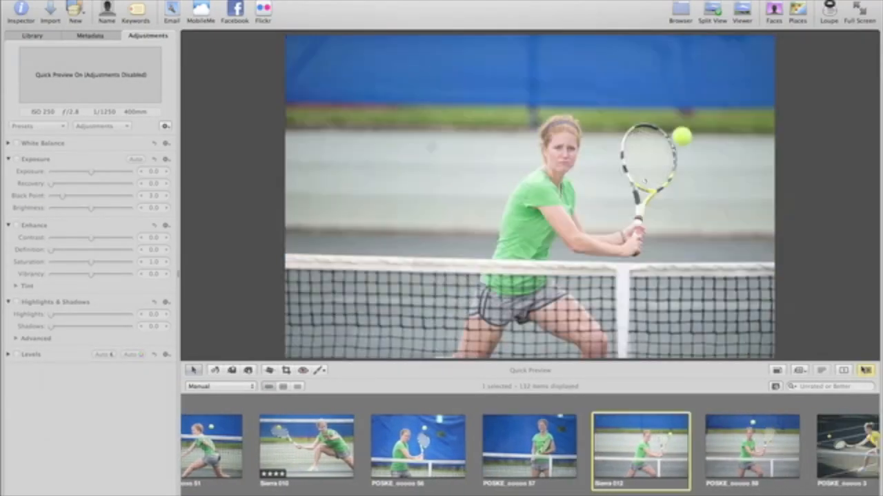
{"action": "key", "text": "Left"}
{"action": "key", "text": "Left"}
{"action": "key", "text": "Right"}
{"action": "key", "text": "Right"}
{"action": "key", "text": "Right"}
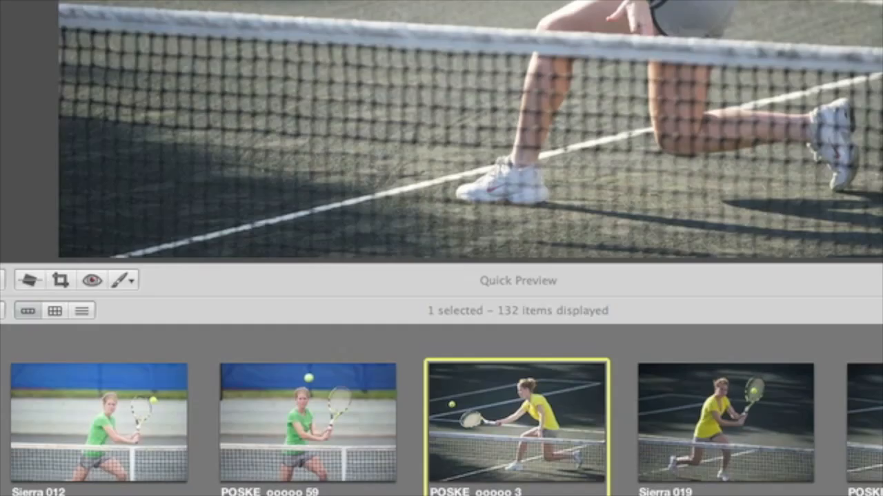
Rate the low forehand photo in yellow four stars, and flag the next shot, Sierra 019.
{"action": "key", "text": "4"}
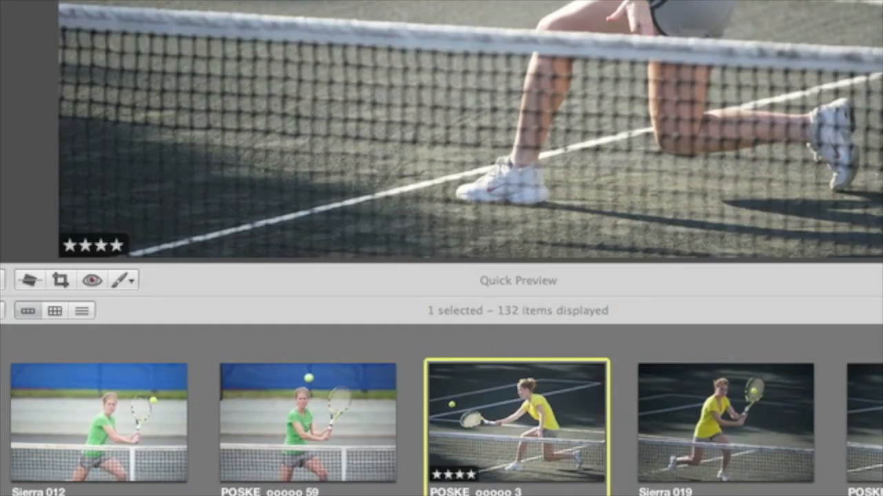
{"action": "key", "text": "Right"}
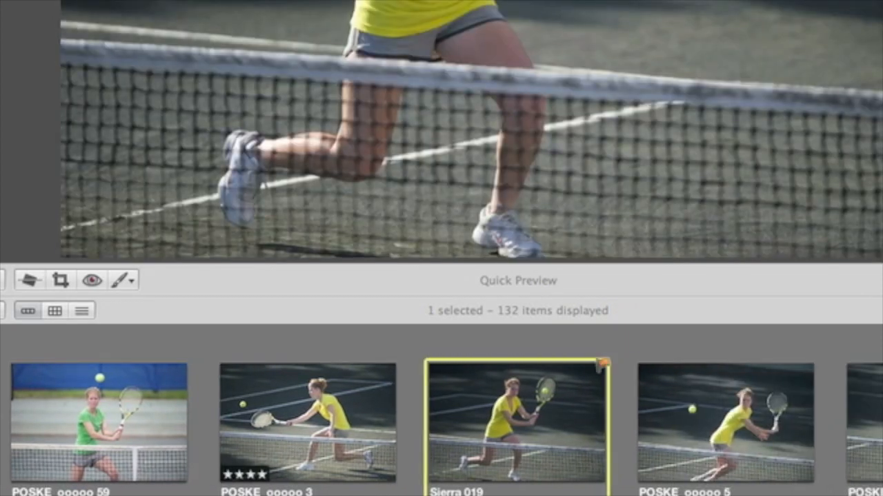
Group the adjacent tennis photos POSKE_ooooo 5 and POSKE_ooooo 6 into a stack.
{"action": "key", "text": "Right"}
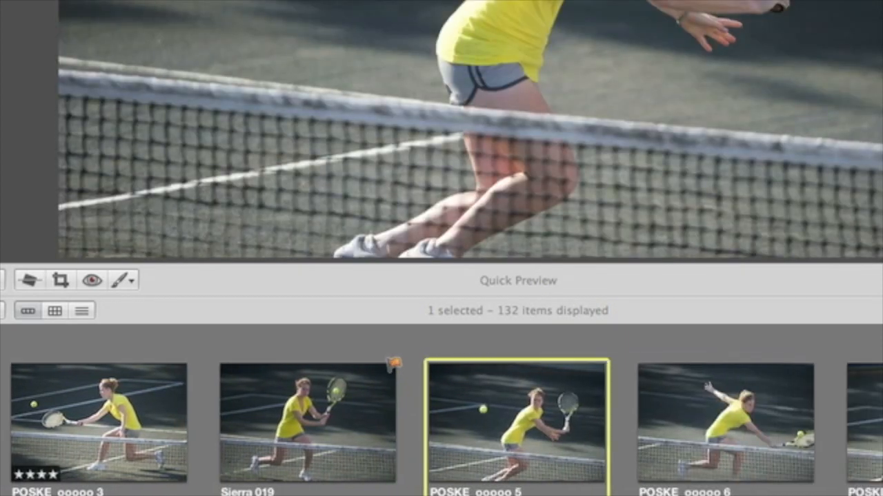
{"action": "left_click", "coordinate": [702, 423], "text": "super"}
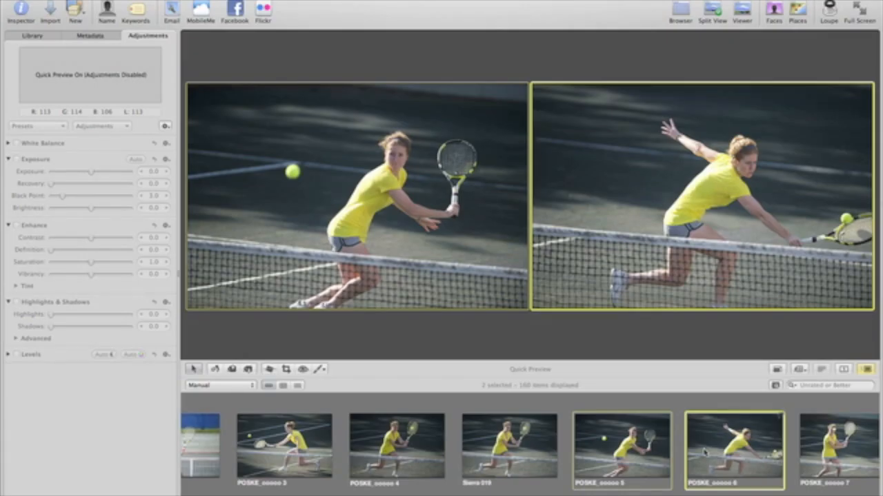
{"action": "key", "text": "super+k"}
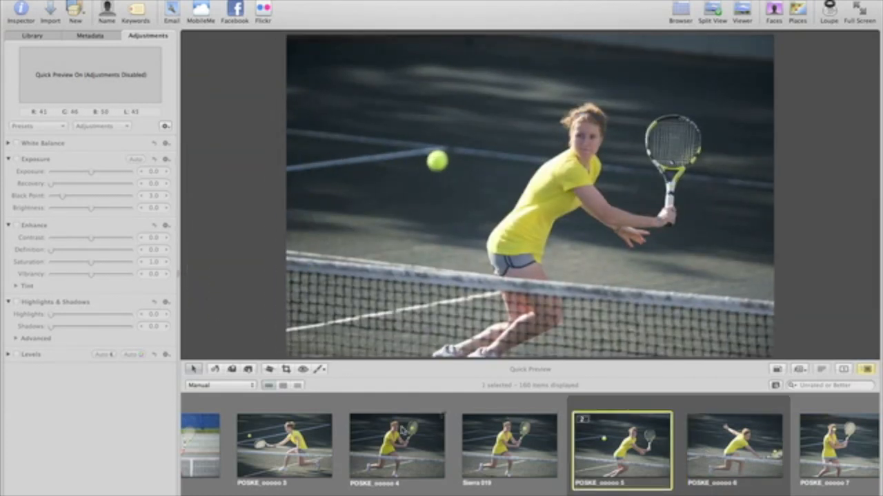
Turn off Quick Preview for POSKE_ooooo 4, set its Exposure to 0.77 and raise its Contrast slightly.
{"action": "left_click", "coordinate": [403, 430]}
{"action": "key", "text": "p"}
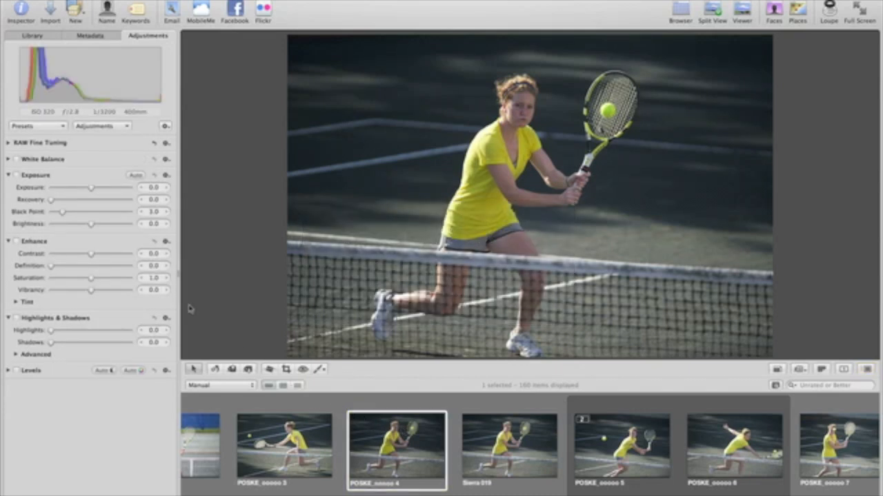
{"action": "left_click_drag", "start_coordinate": [94, 191], "coordinate": [107, 190]}
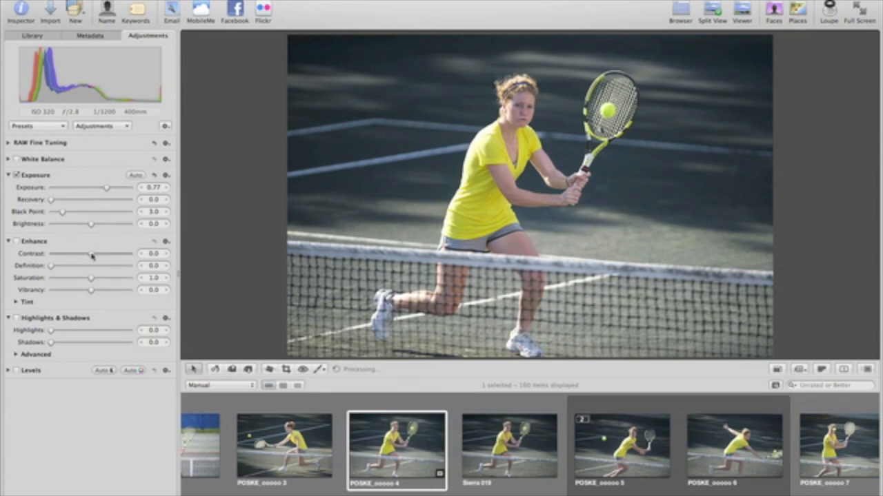
{"action": "left_click_drag", "start_coordinate": [93, 256], "coordinate": [99, 256]}
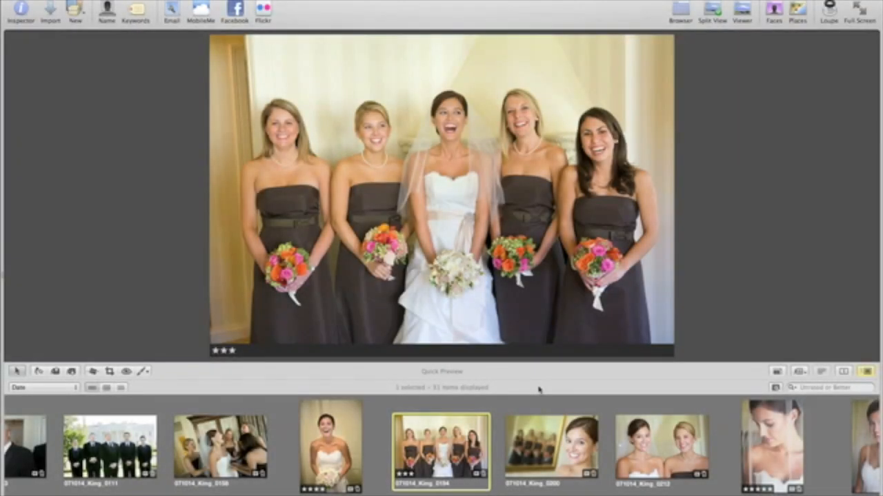
Advance through the bridal photos in Quick Preview, flagging the bride beside the mirror and rating the bride-and-bridesmaid portrait three stars.
{"action": "key", "text": "Right"}
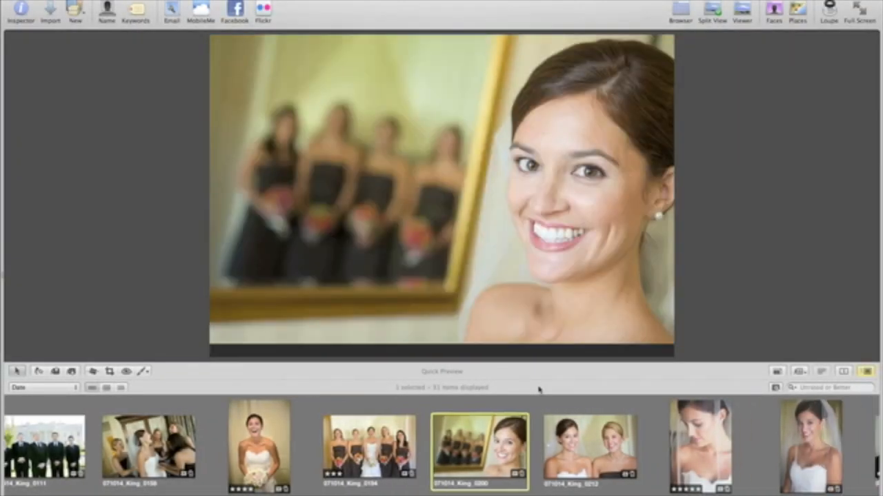
{"action": "key", "text": "Right"}
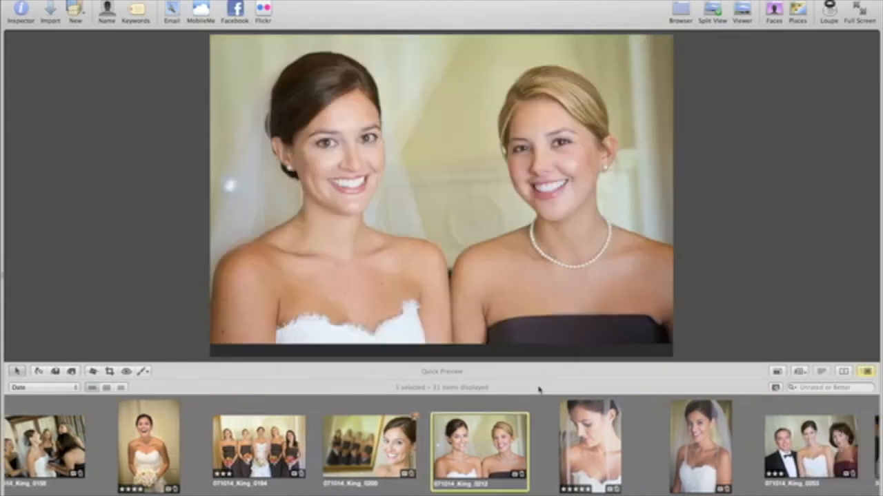
{"action": "key", "text": "Right"}
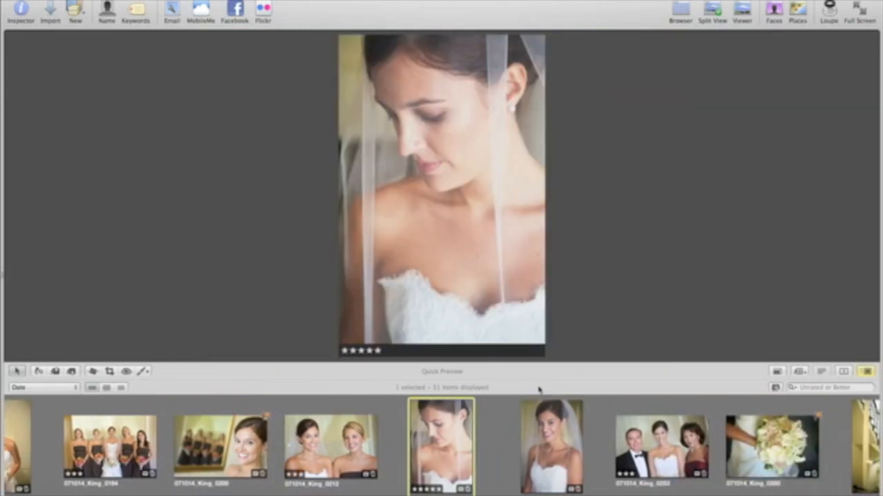